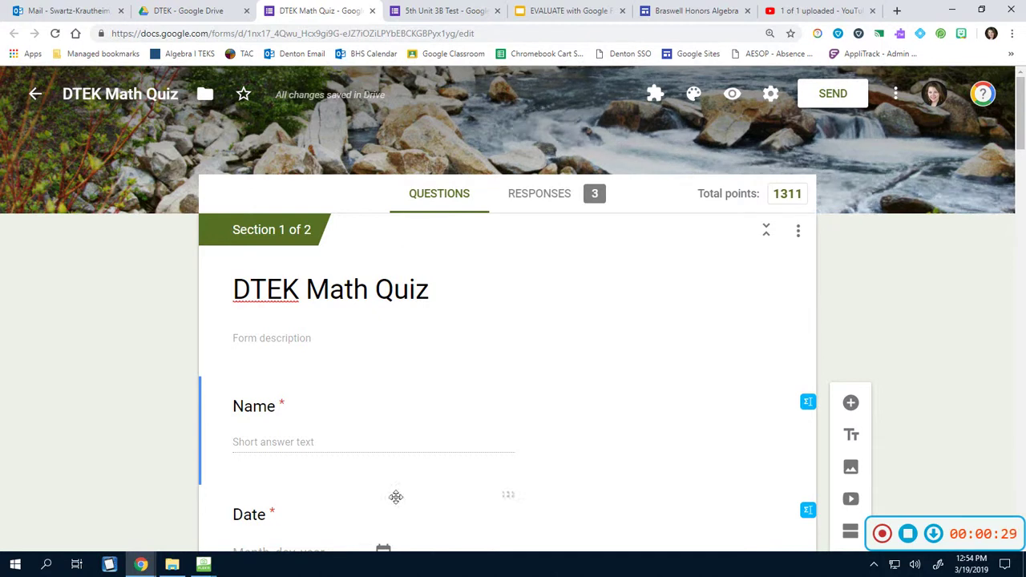
Scroll the form down to the Section 2 question 'Solve the following expression for y'.
scroll(457, 419, down, 3)
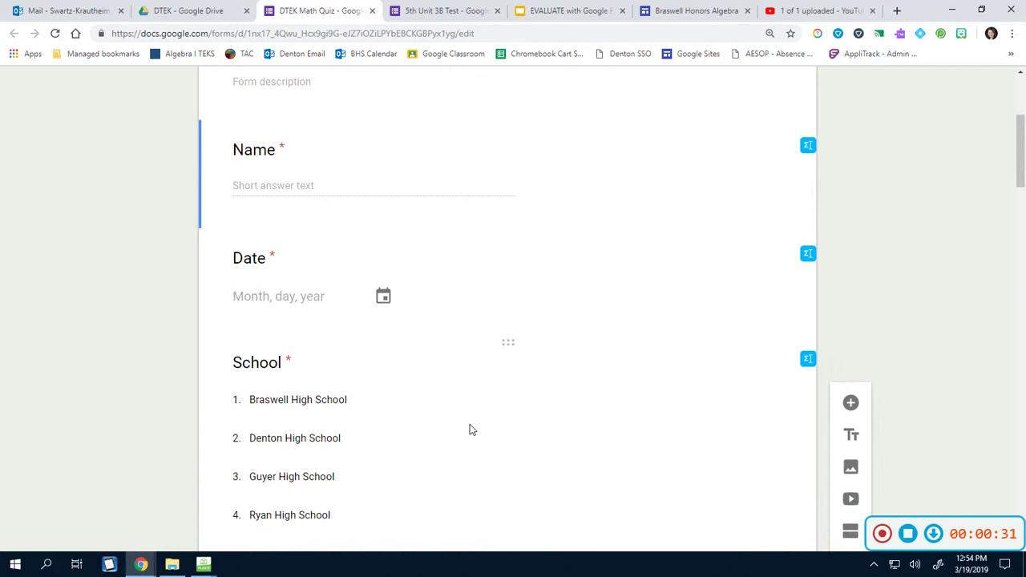
scroll(769, 201, up, 2)
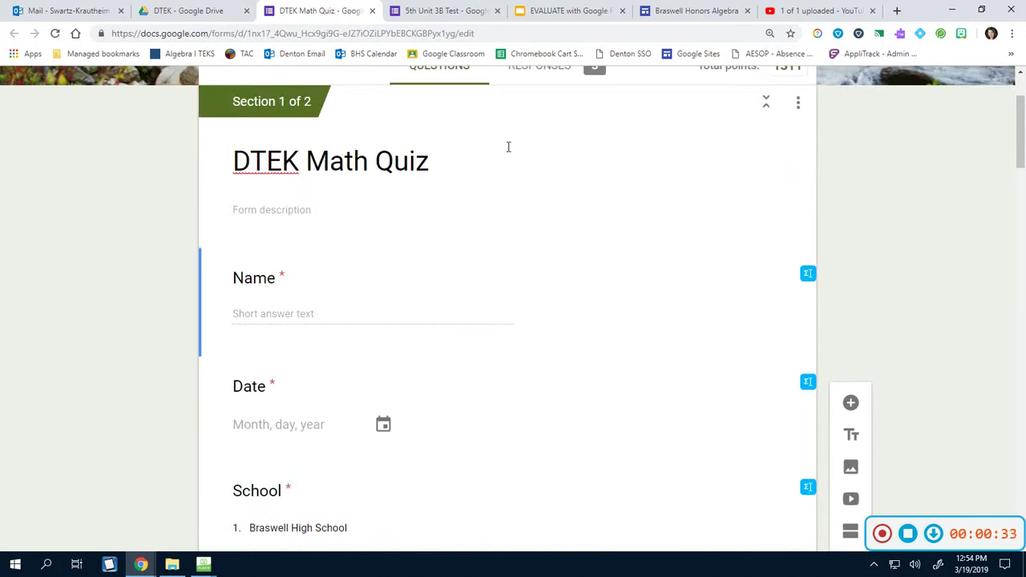
scroll(800, 373, up, 1)
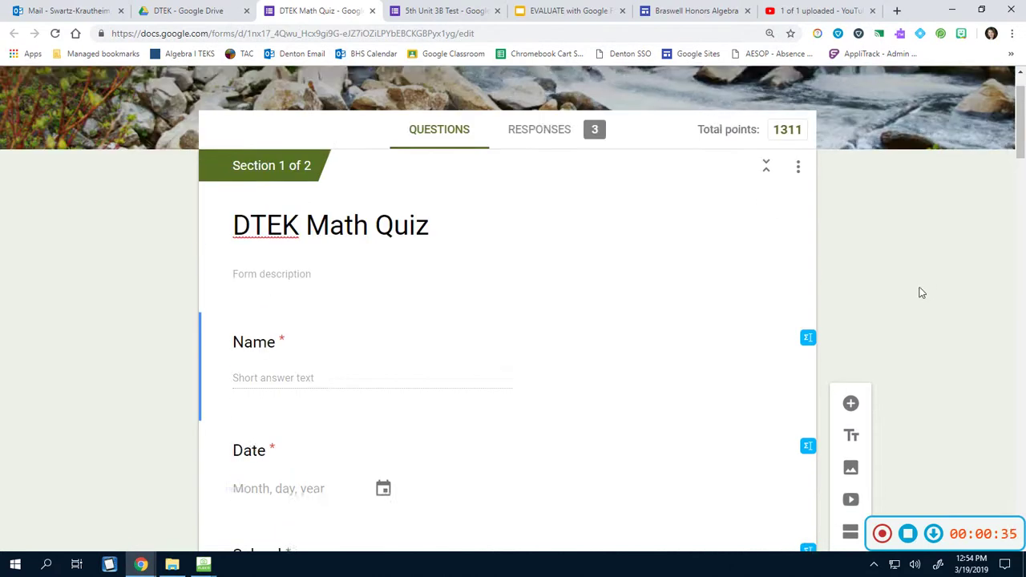
scroll(920, 291, up, 1)
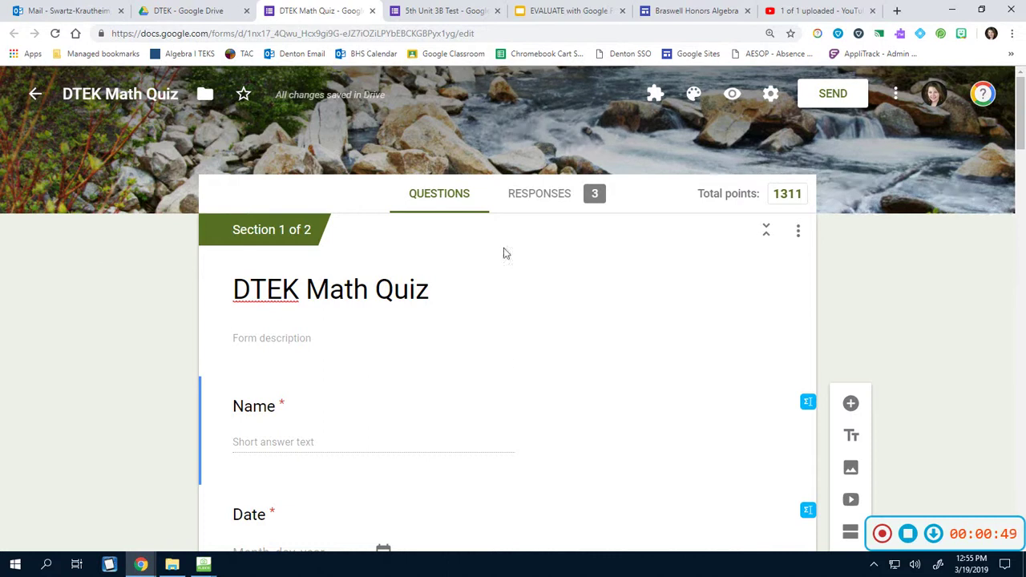
scroll(644, 369, down, 5)
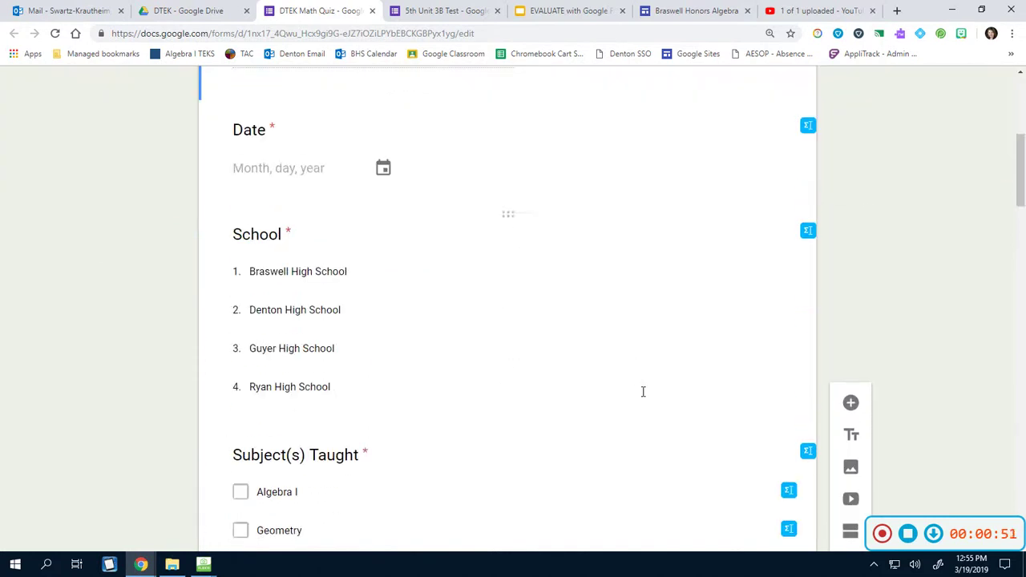
scroll(644, 392, down, 4)
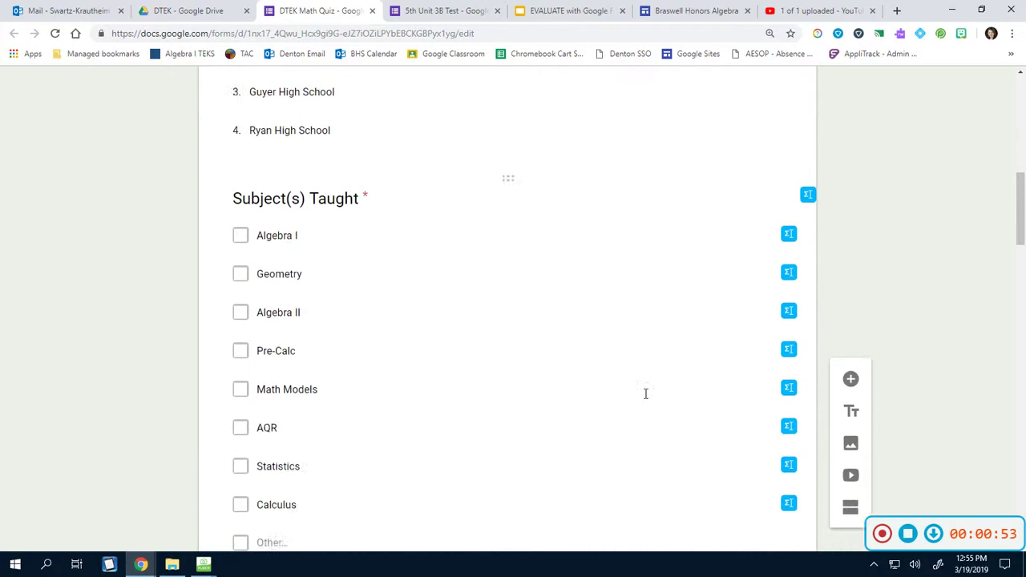
scroll(646, 393, up, 6)
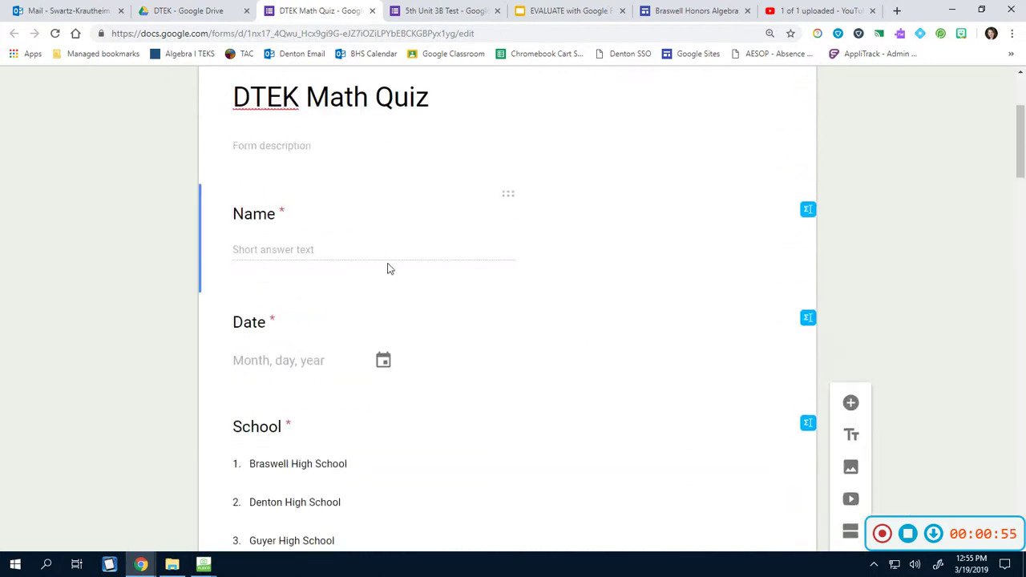
scroll(361, 367, down, 5)
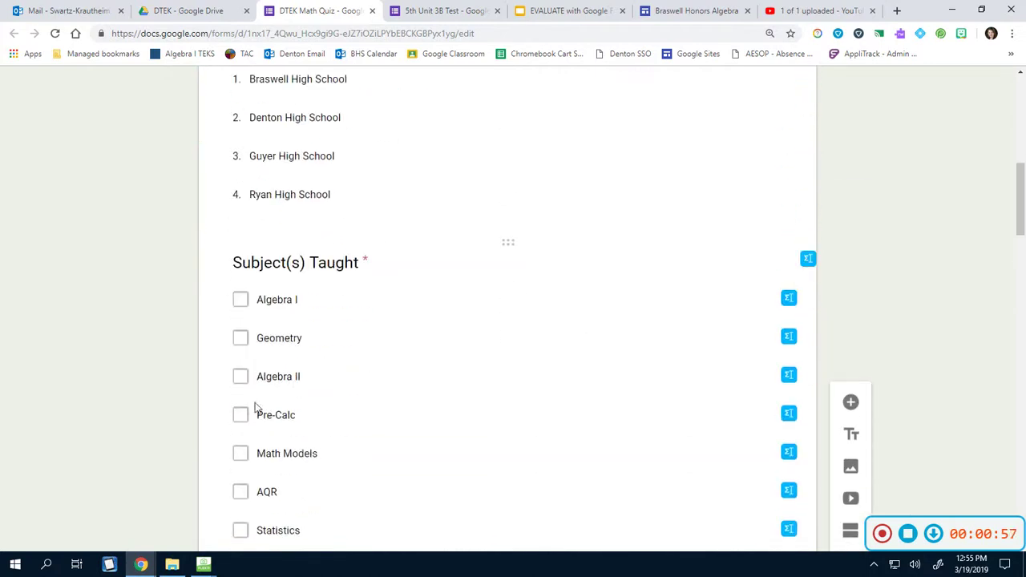
scroll(459, 433, down, 5)
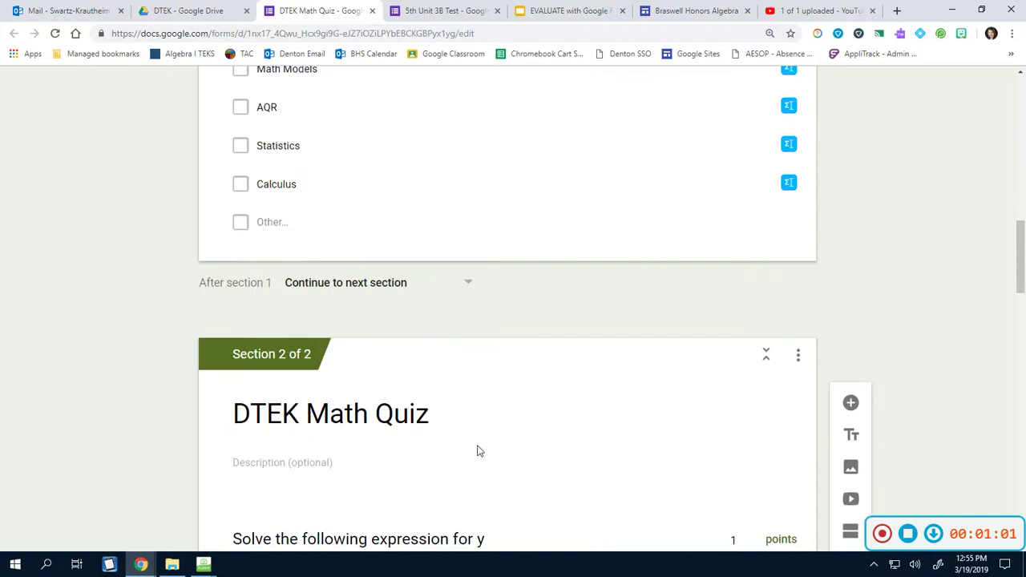
scroll(513, 447, down, 2)
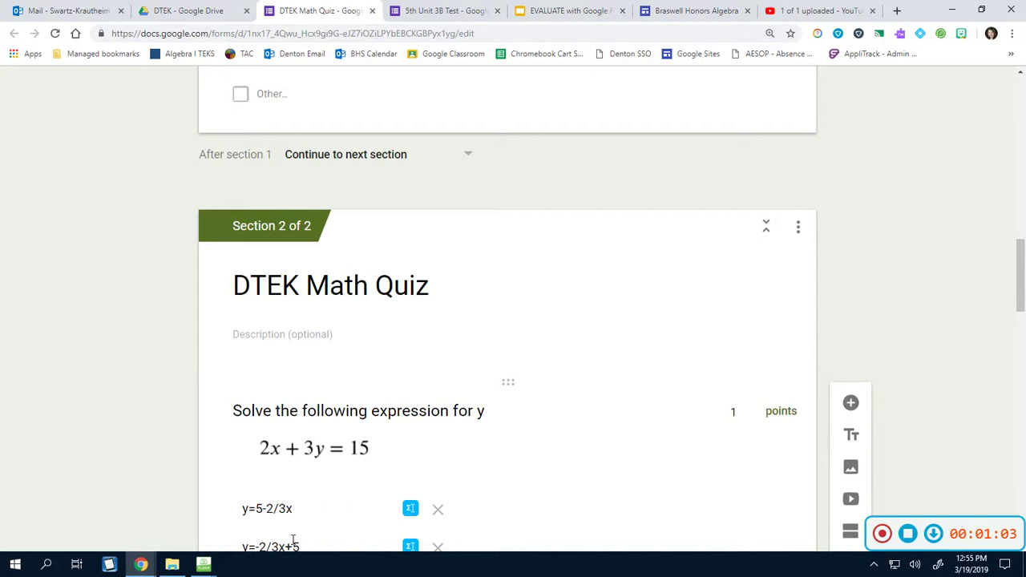
scroll(293, 539, down, 3)
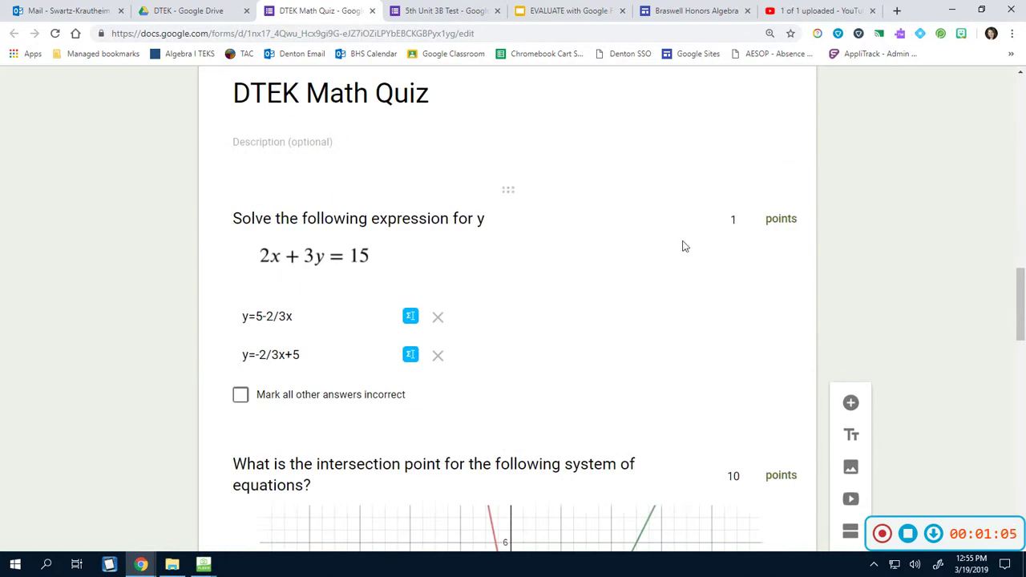
Open the solve-for-y question's answer key, showing its two accepted answers worth 1 point.
scroll(373, 488, down, 2)
click(296, 467)
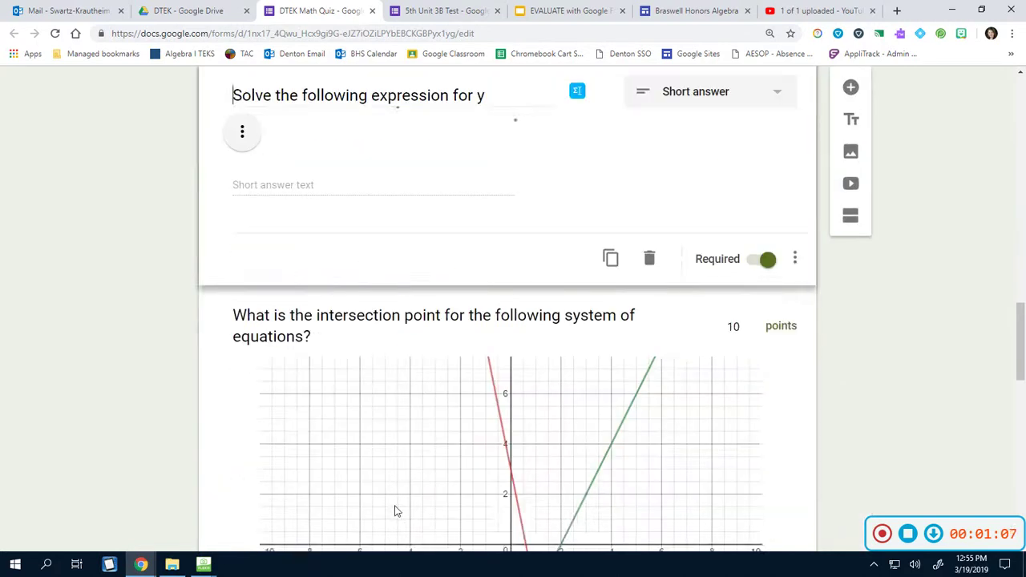
scroll(497, 362, up, 3)
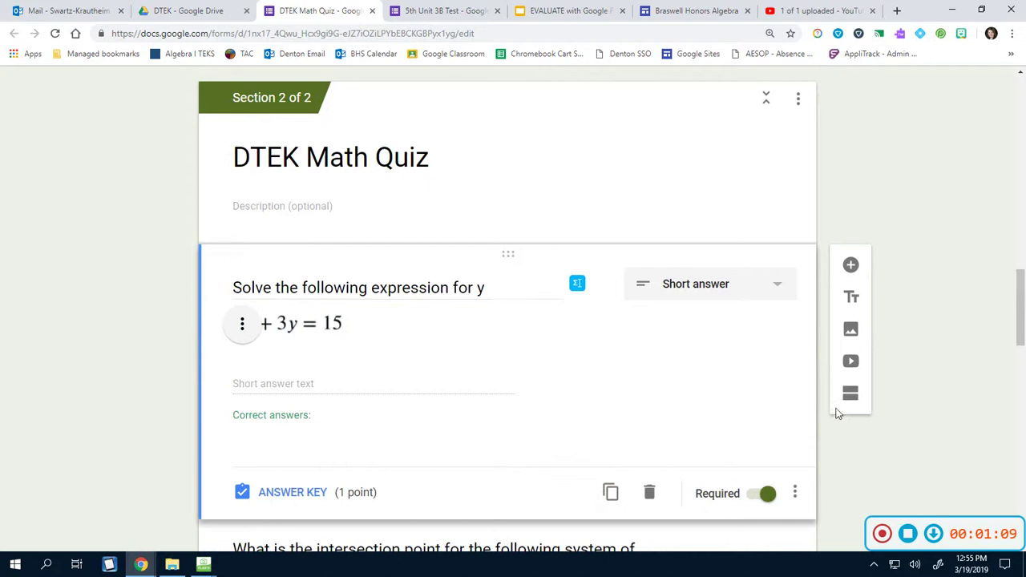
click(240, 165)
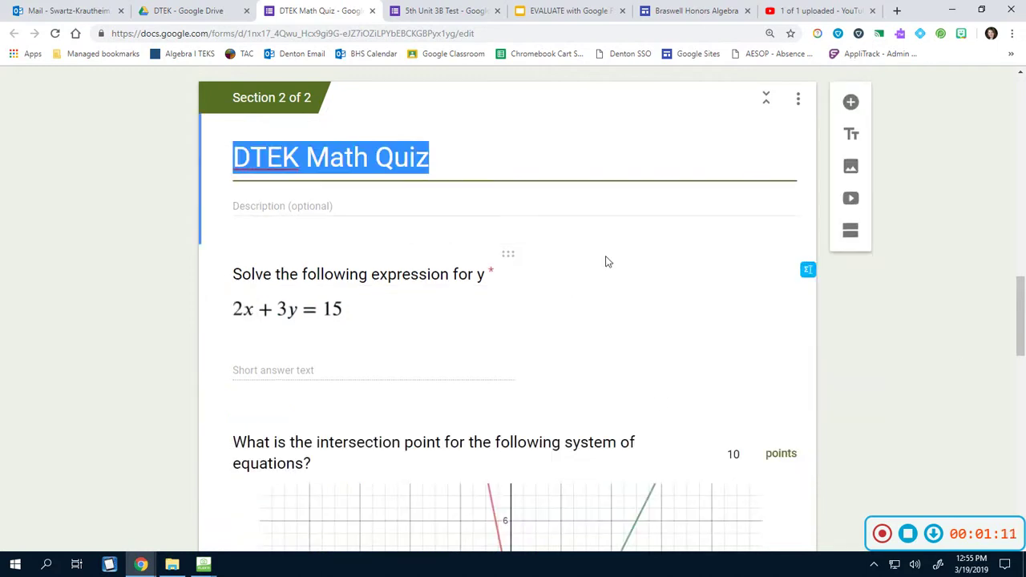
click(427, 329)
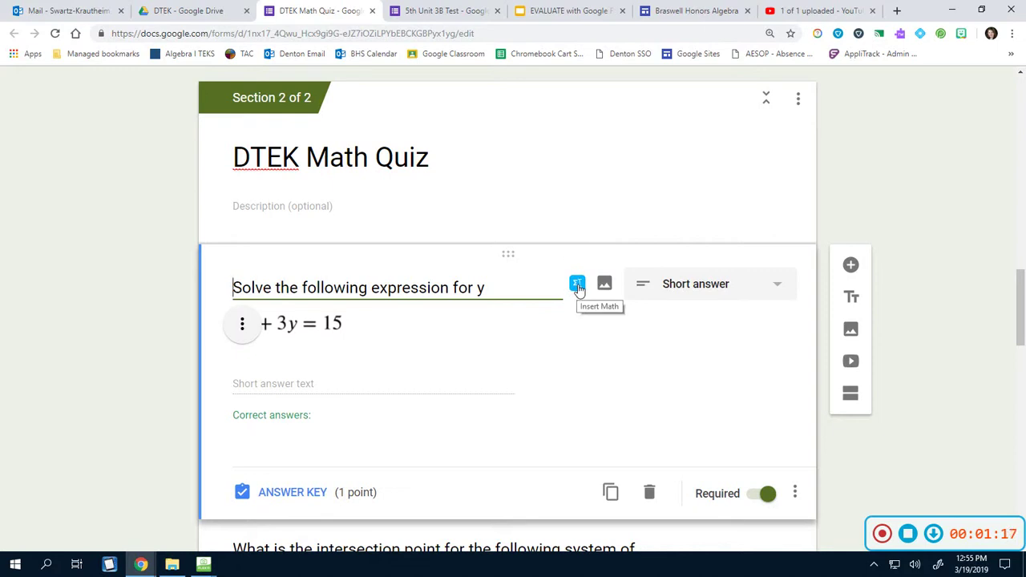
click(378, 340)
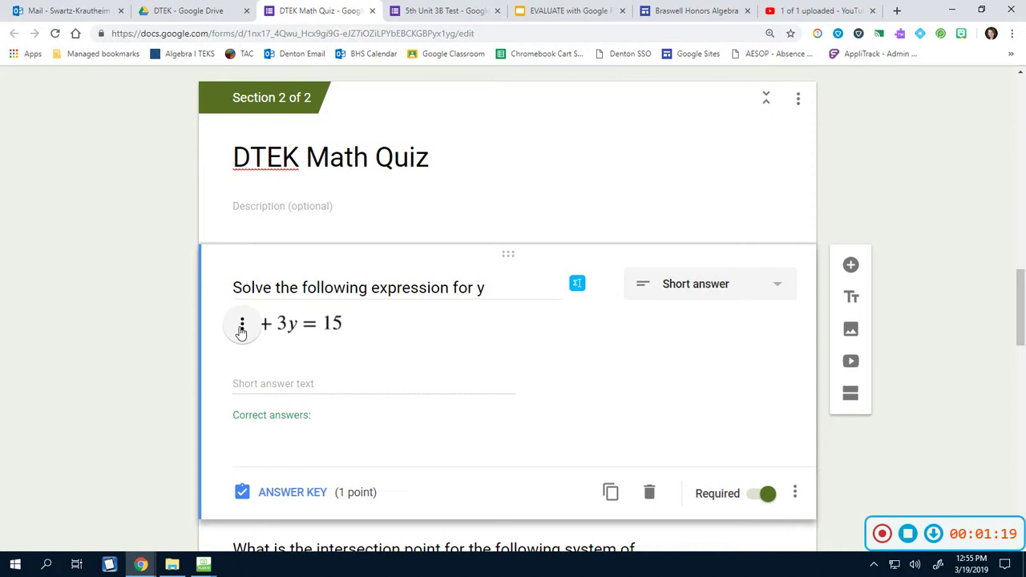
click(535, 334)
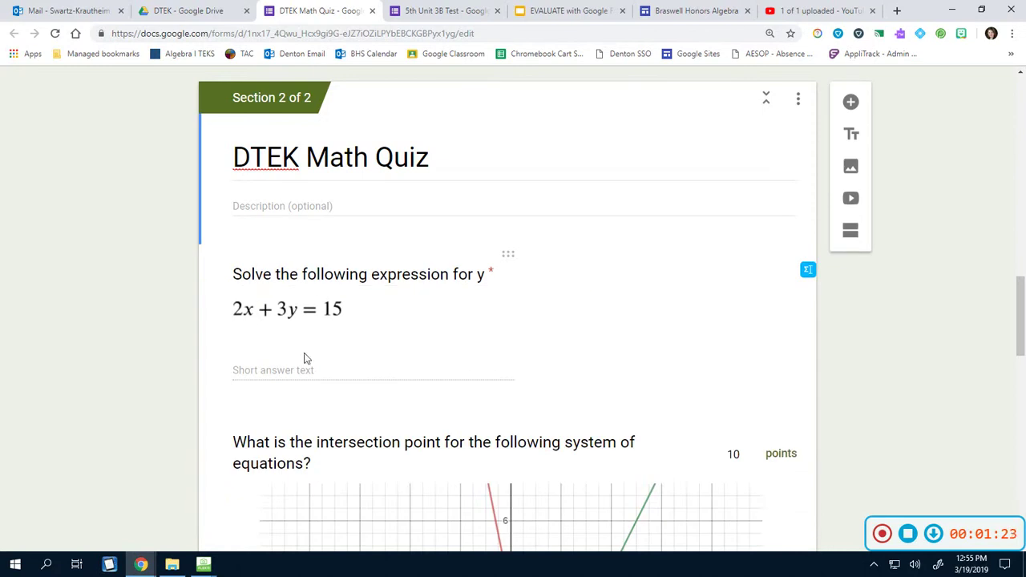
click(590, 334)
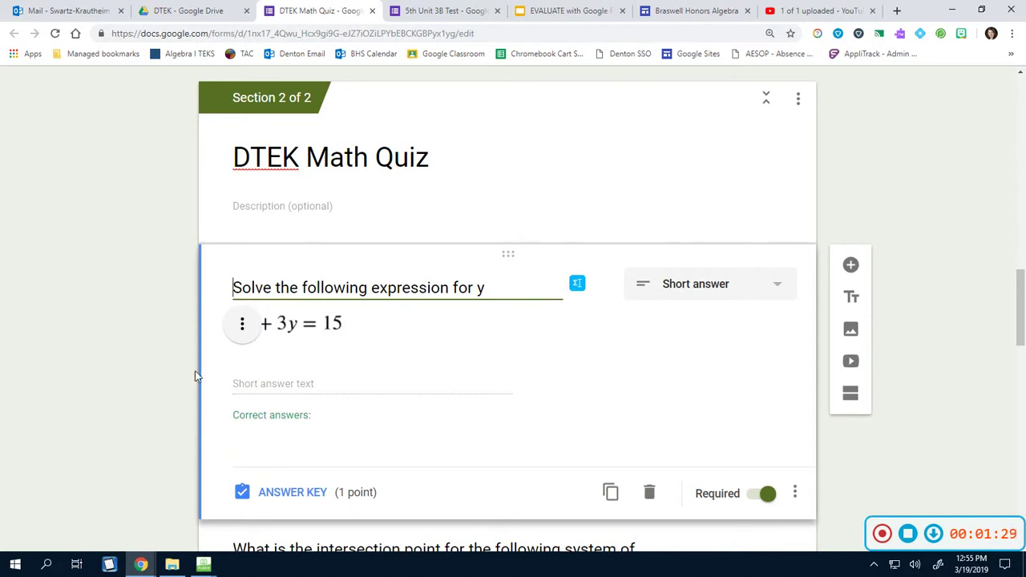
click(297, 497)
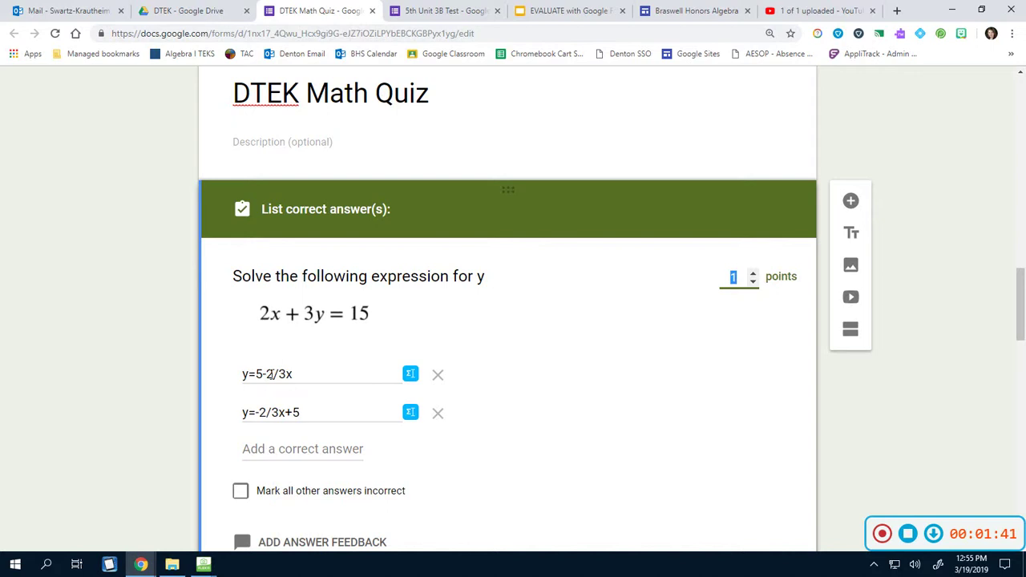
click(268, 374)
click(306, 376)
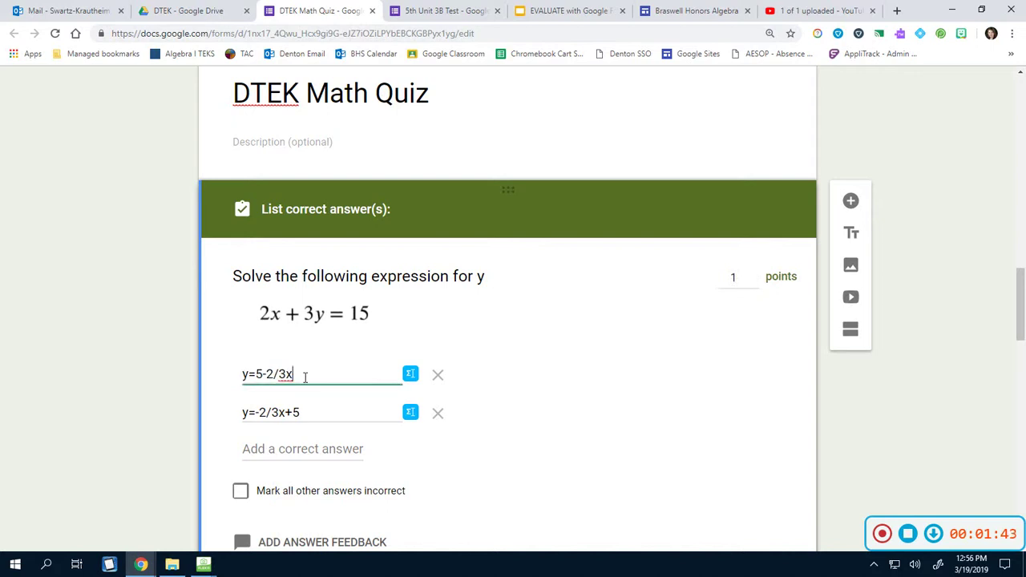
click(265, 375)
click(652, 419)
Close the solve-for-y answer key and return to question editing.
scroll(654, 422, down, 1)
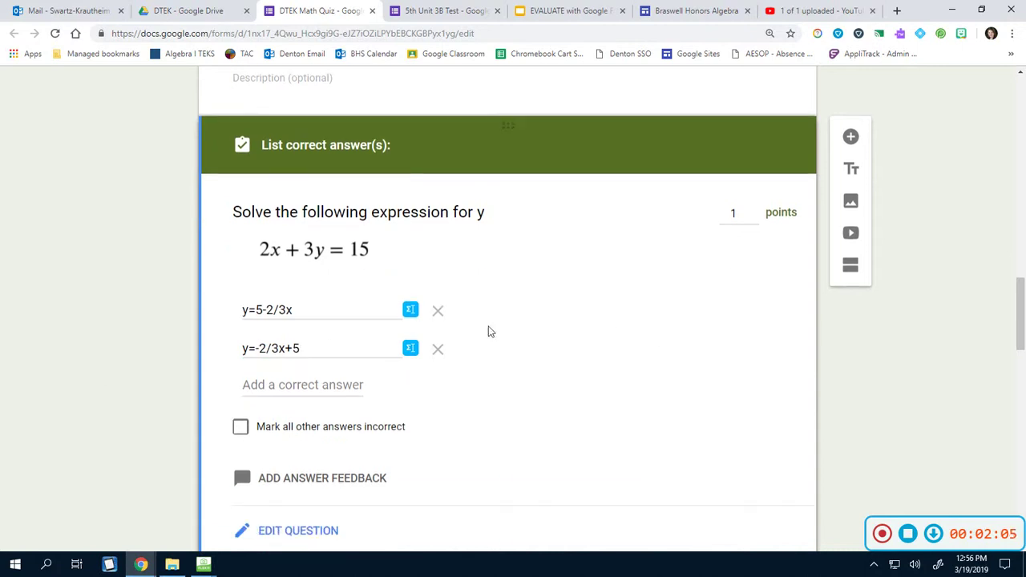
scroll(334, 484, down, 1)
click(320, 475)
Scroll down to the median question and check its answer key.
scroll(365, 344, down, 1)
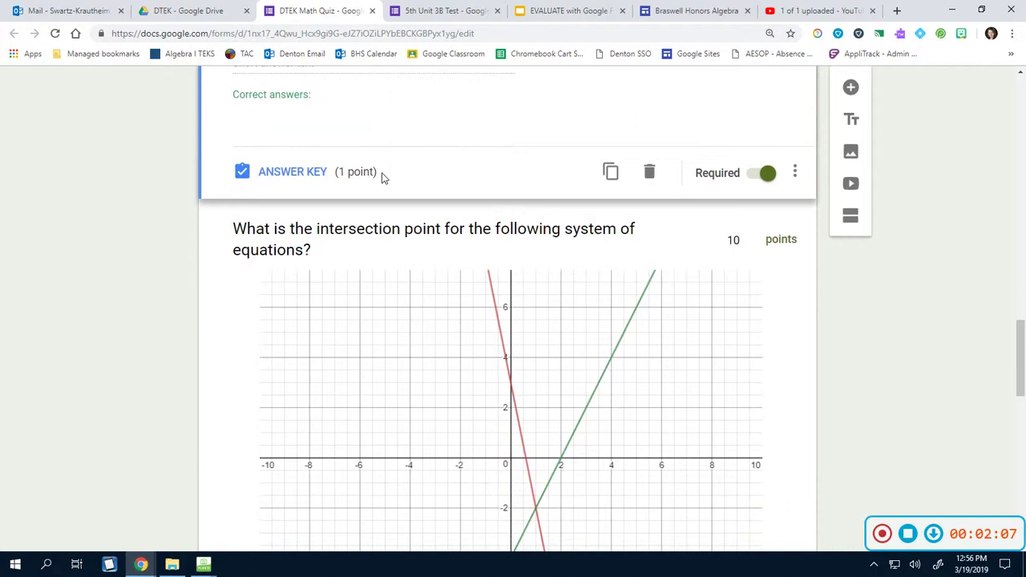
scroll(329, 377, down, 3)
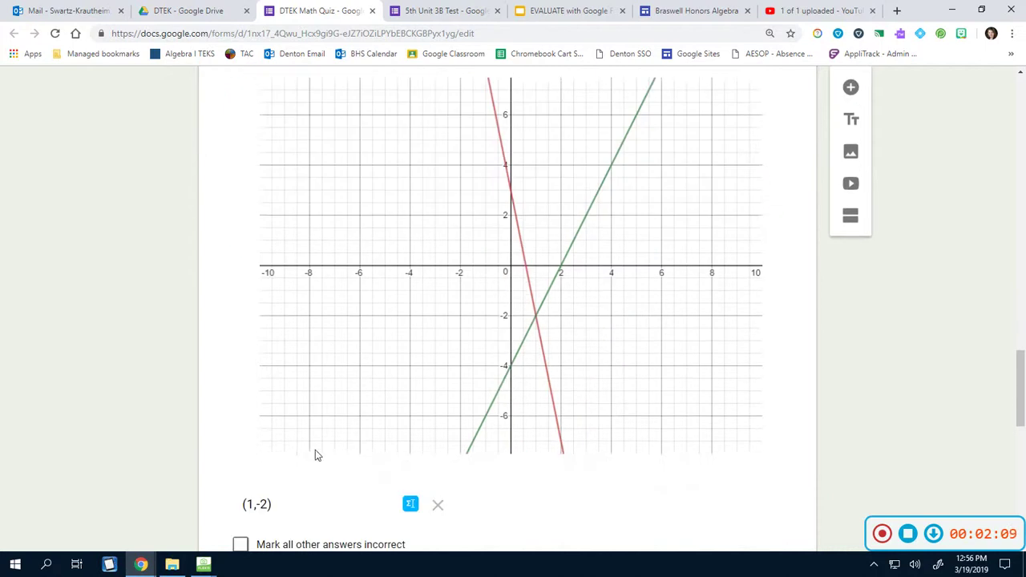
scroll(327, 453, down, 2)
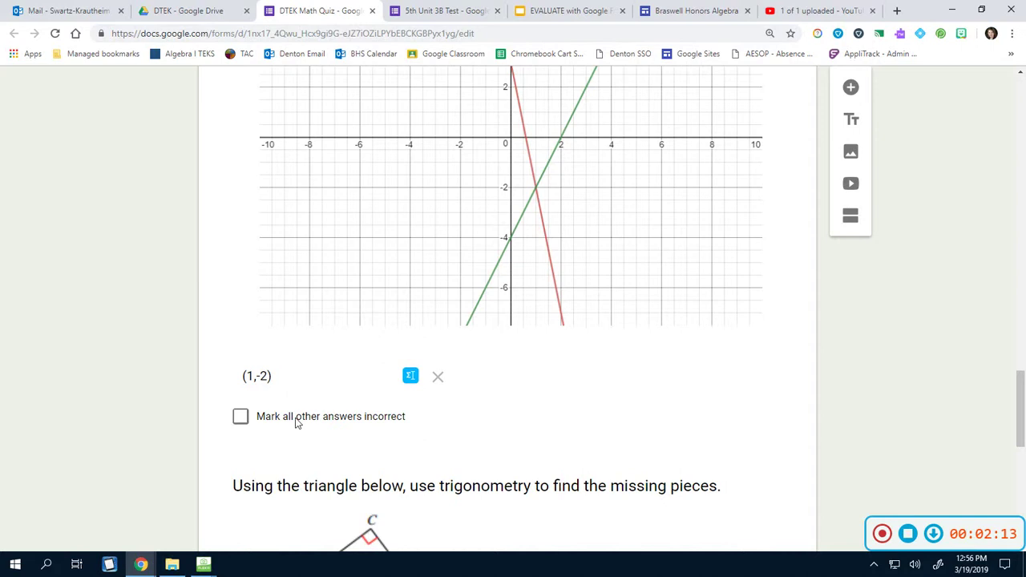
scroll(321, 425, down, 4)
scroll(416, 372, down, 1)
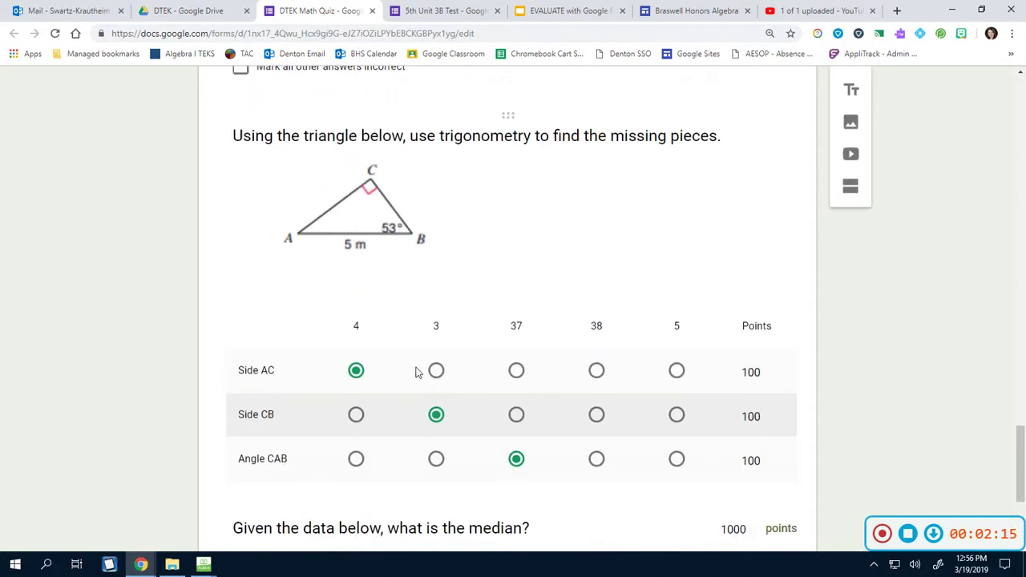
click(270, 492)
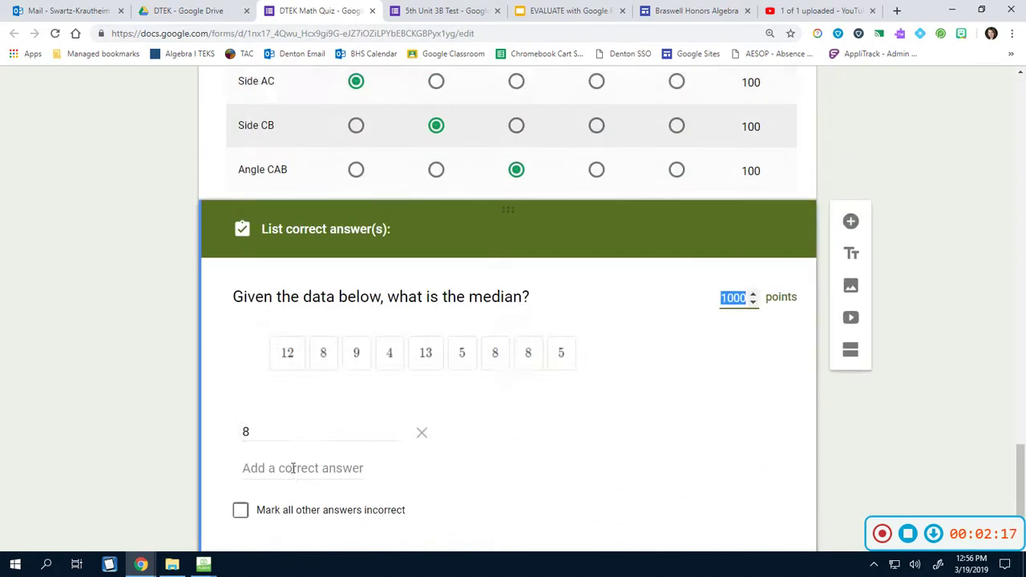
Scroll back up to the top of the quiz.
scroll(292, 468, up, 3)
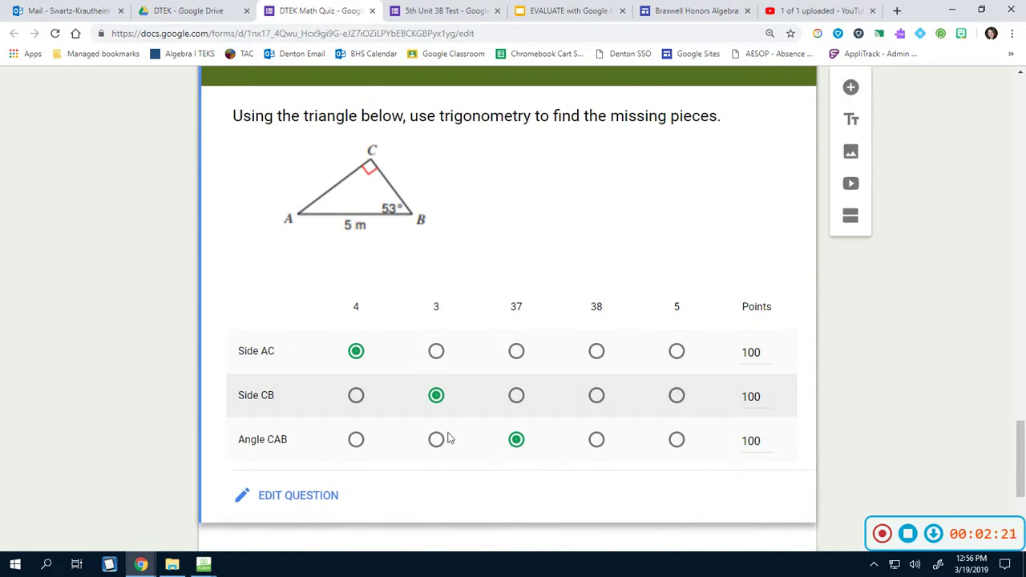
scroll(447, 438, down, 3)
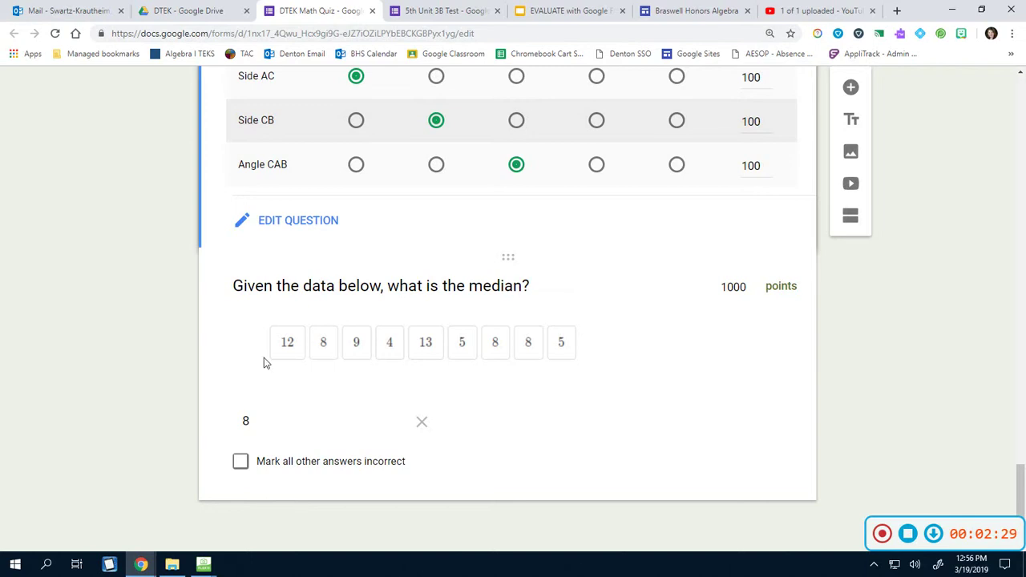
scroll(619, 504, up, 10)
scroll(616, 504, up, 20)
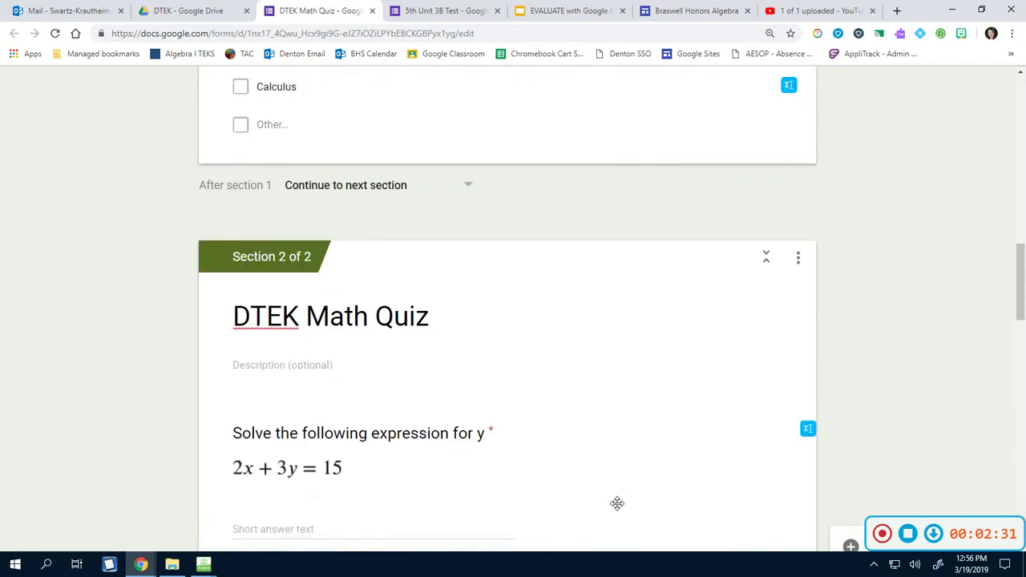
scroll(622, 479, up, 5)
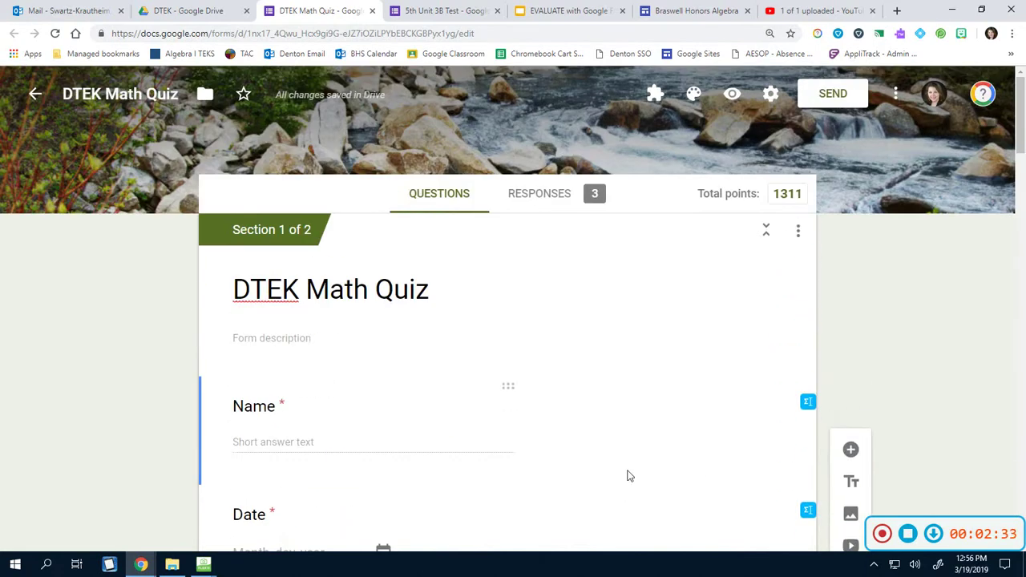
click(539, 194)
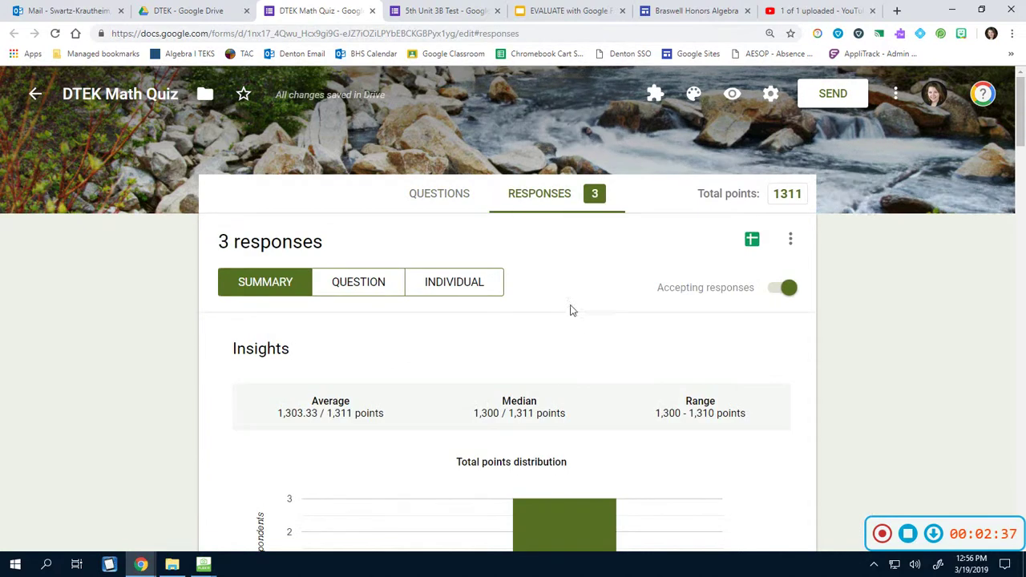
scroll(585, 375, down, 2)
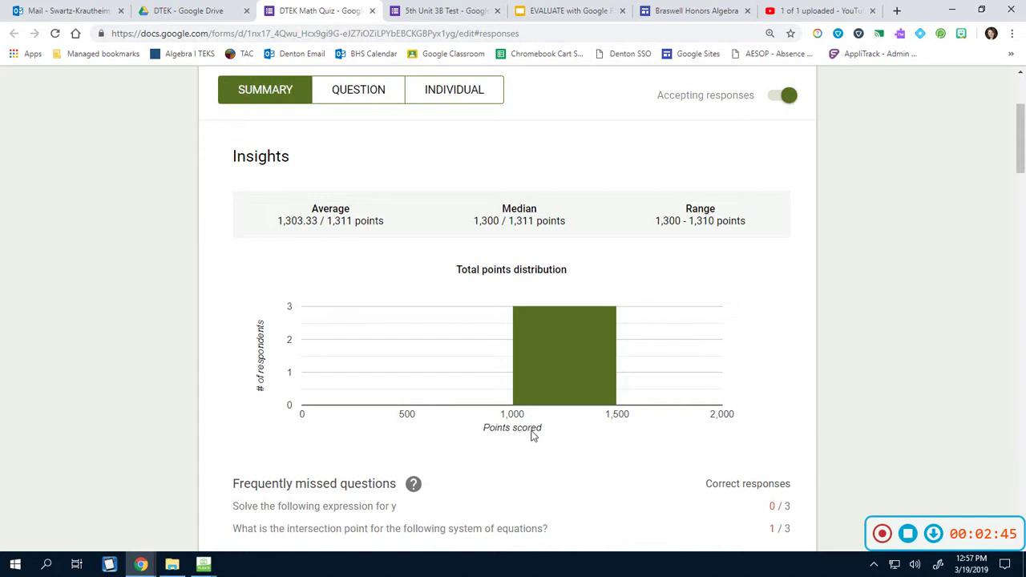
scroll(775, 476, up, 2)
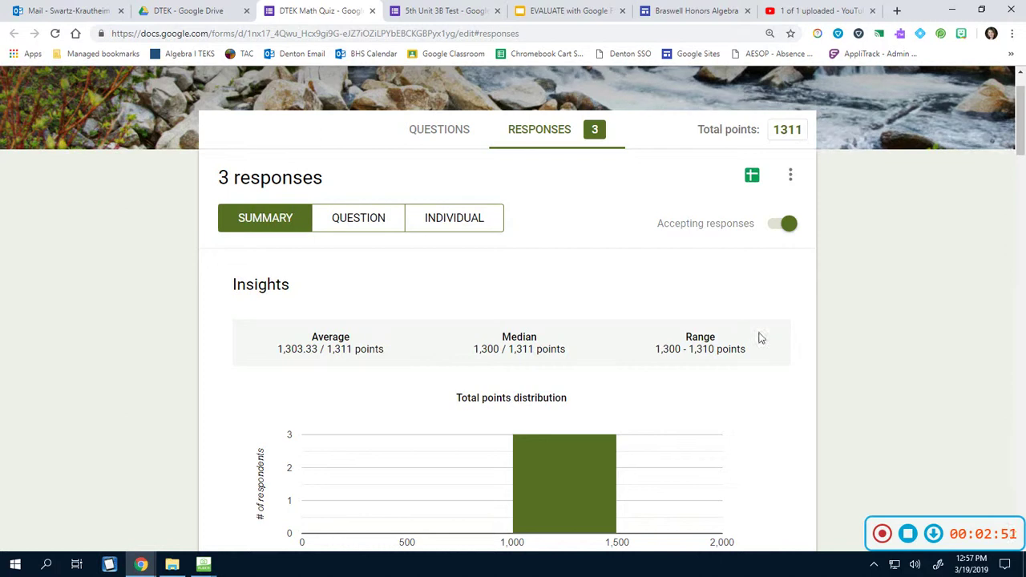
scroll(721, 357, down, 1)
scroll(631, 399, up, 2)
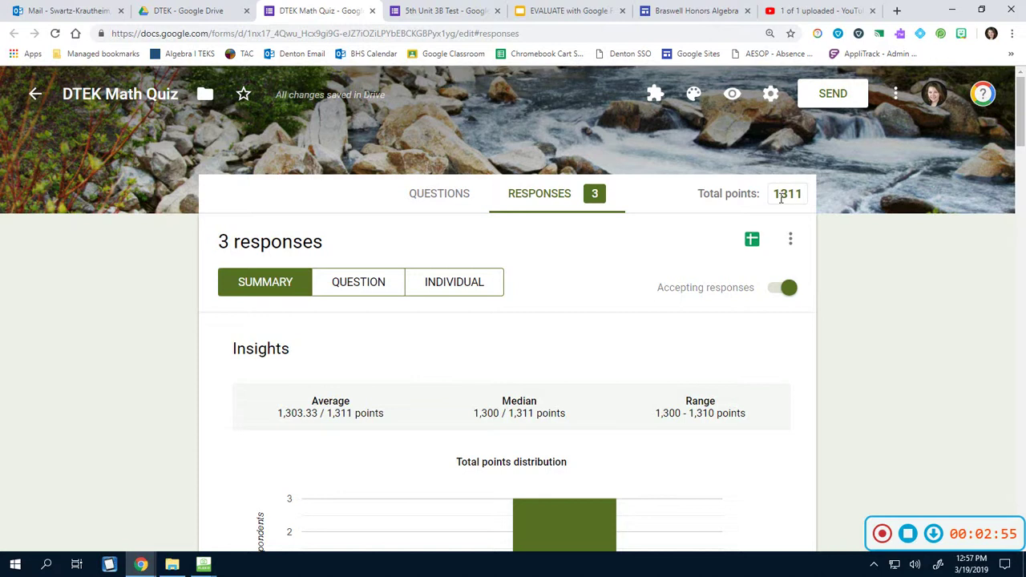
scroll(174, 359, down, 2)
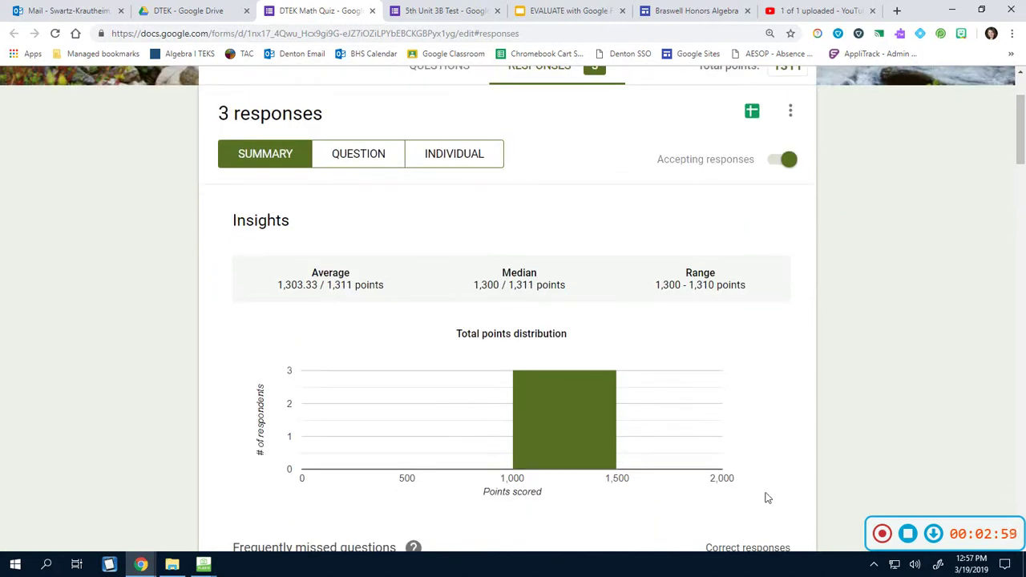
scroll(761, 488, up, 2)
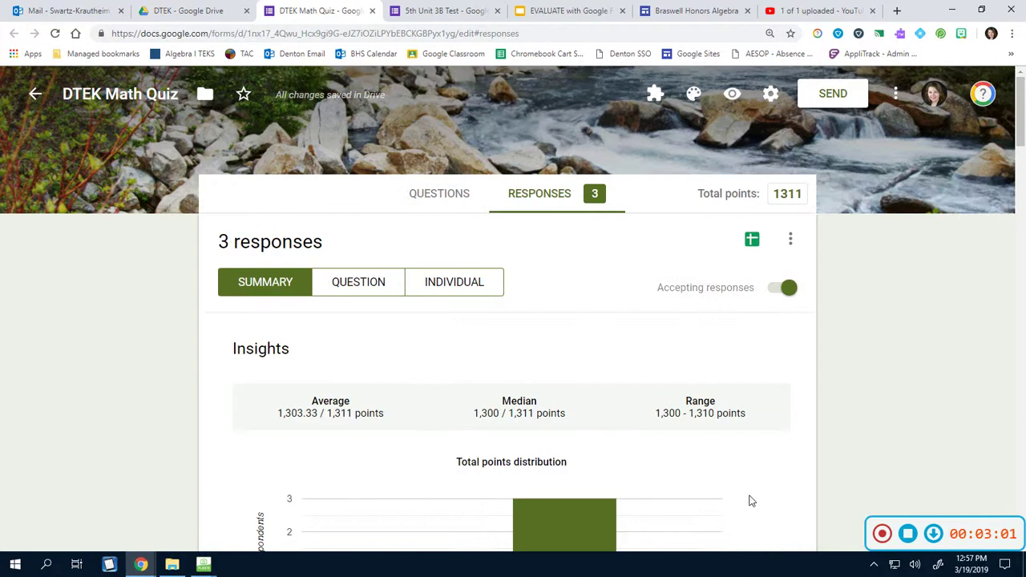
scroll(575, 353, down, 3)
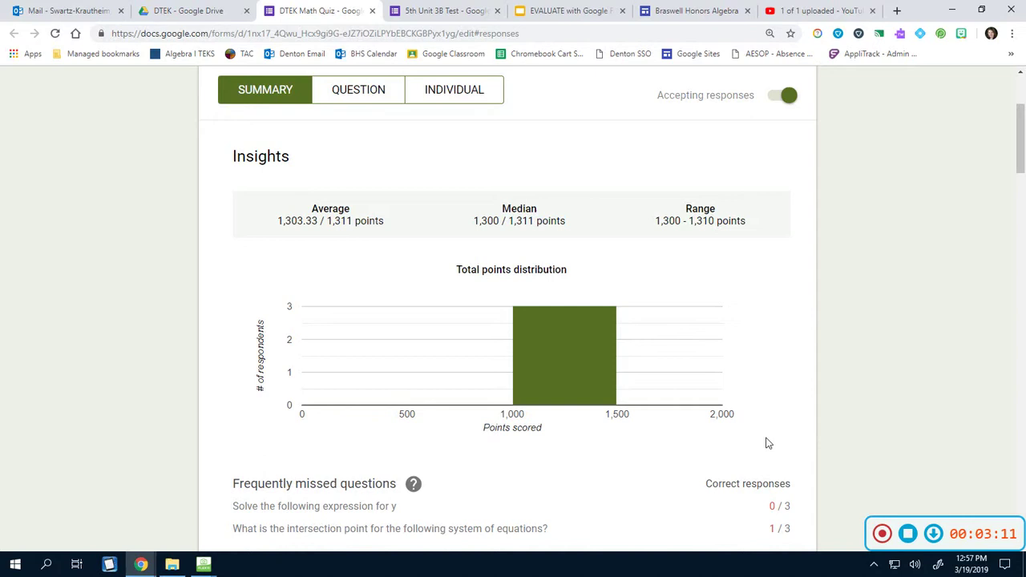
scroll(781, 426, down, 2)
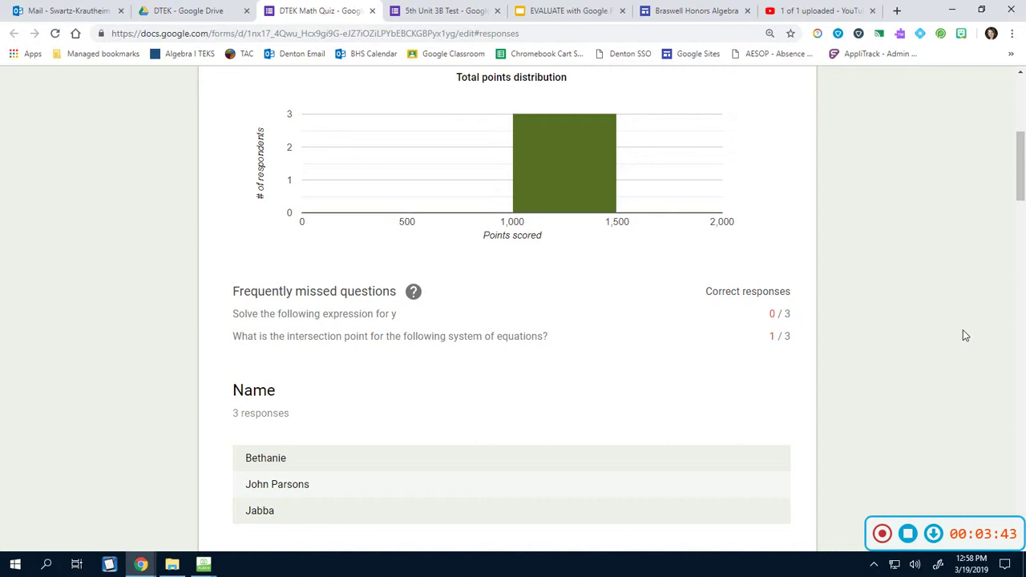
scroll(625, 396, down, 2)
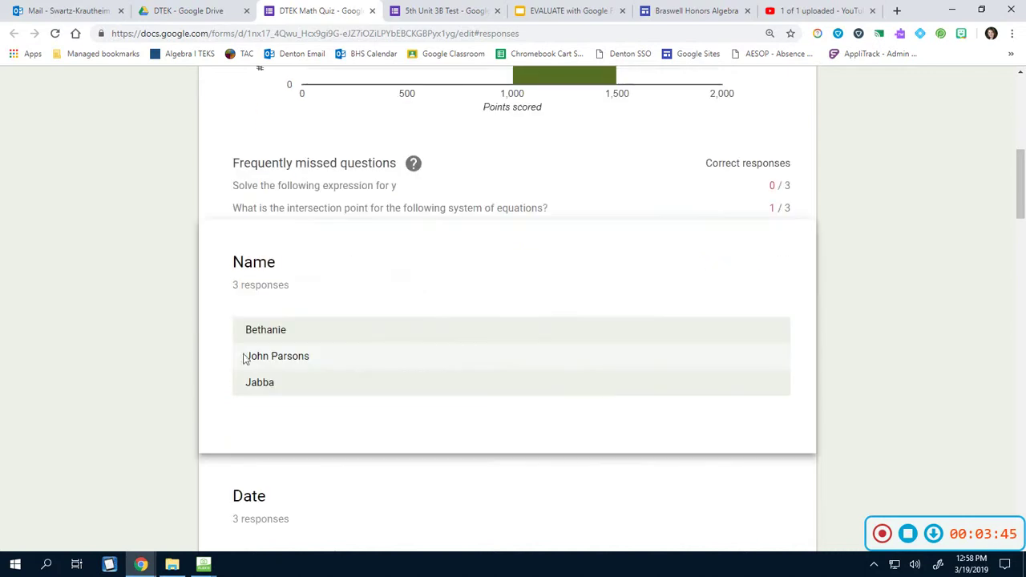
scroll(559, 351, down, 3)
scroll(552, 407, down, 6)
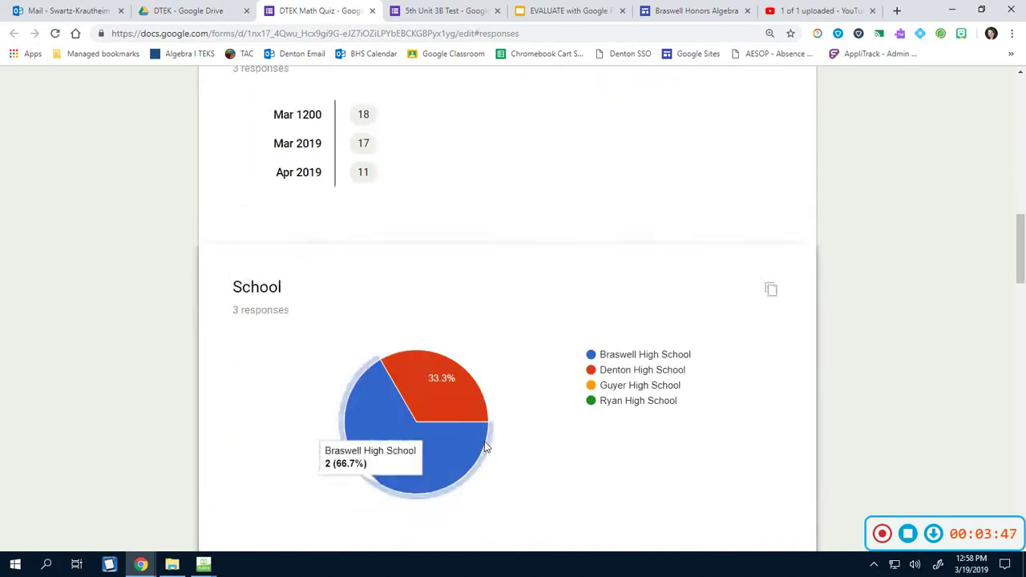
scroll(494, 449, up, 1)
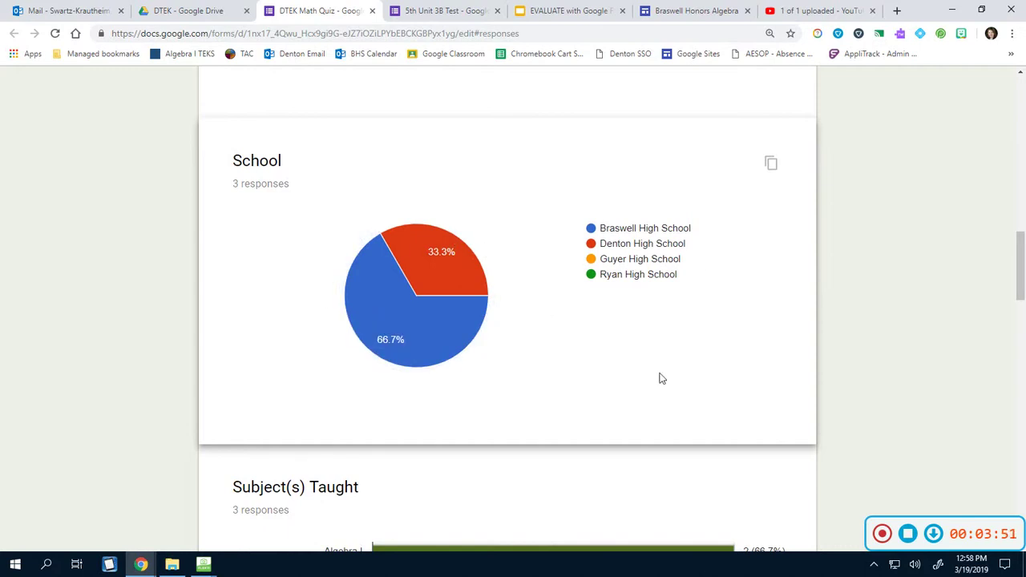
scroll(661, 380, down, 3)
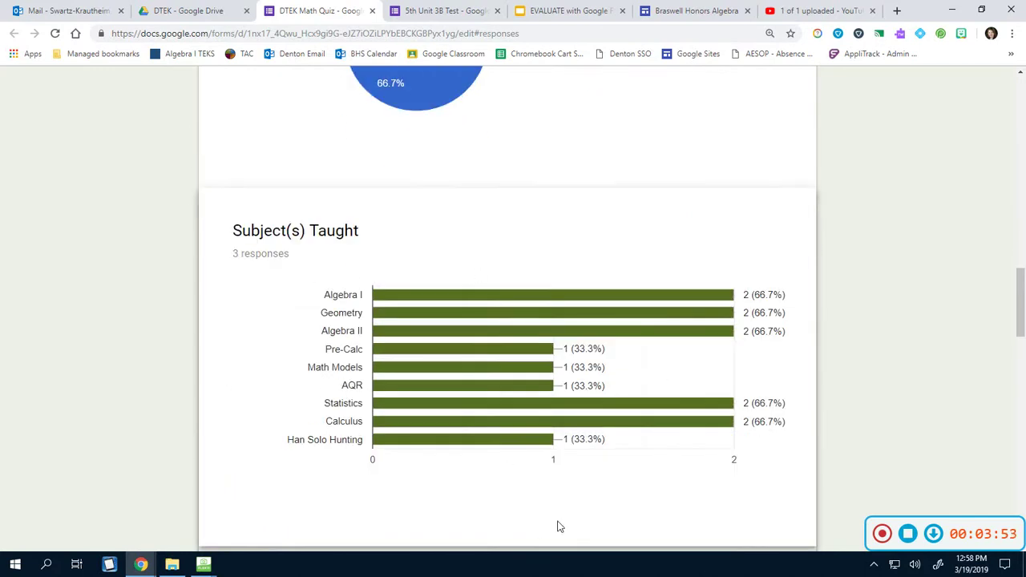
scroll(591, 508, down, 6)
scroll(609, 345, down, 1)
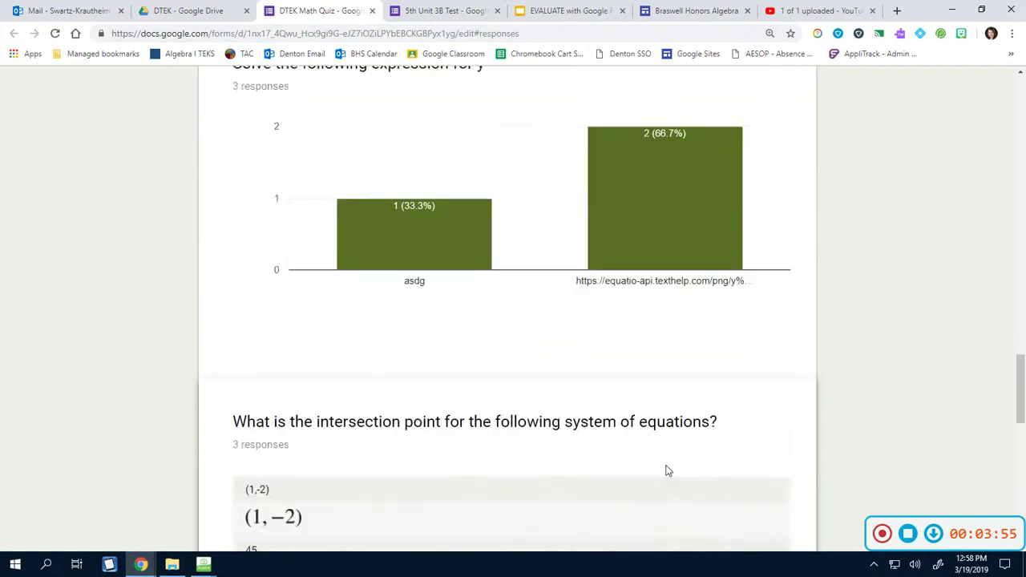
scroll(665, 470, up, 2)
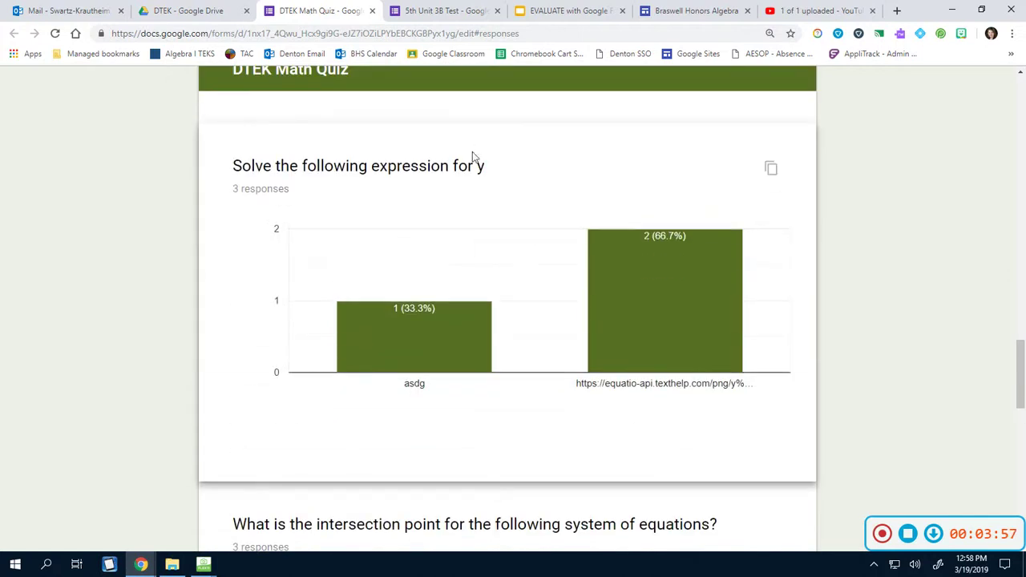
scroll(534, 521, down, 8)
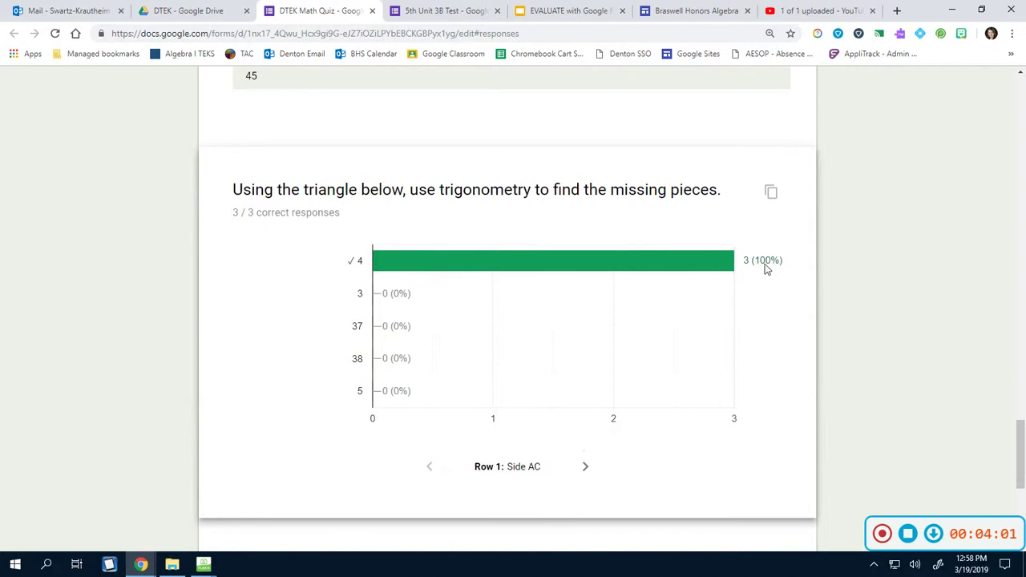
scroll(712, 341, down, 5)
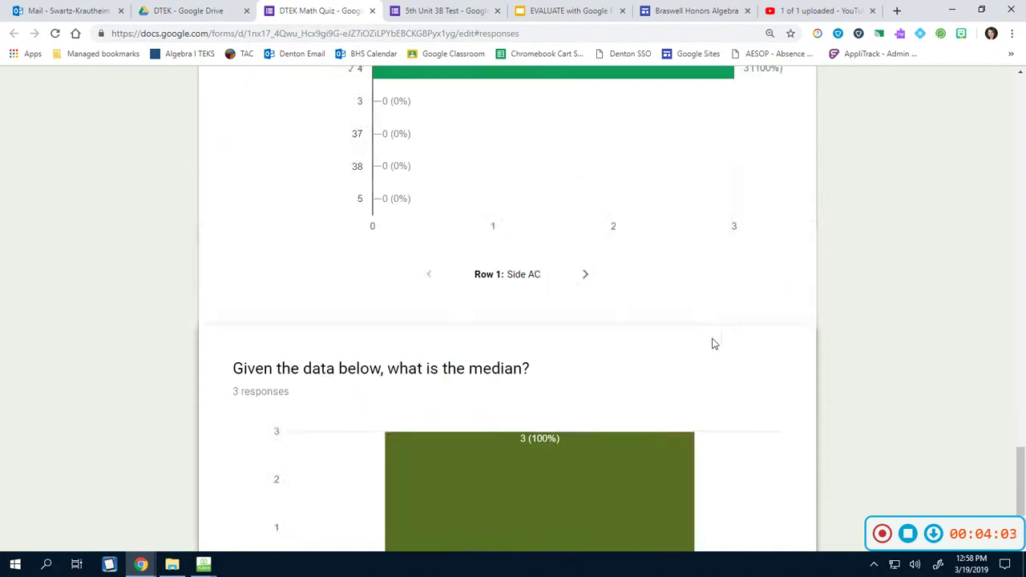
scroll(593, 382, up, 4)
scroll(625, 389, up, 1)
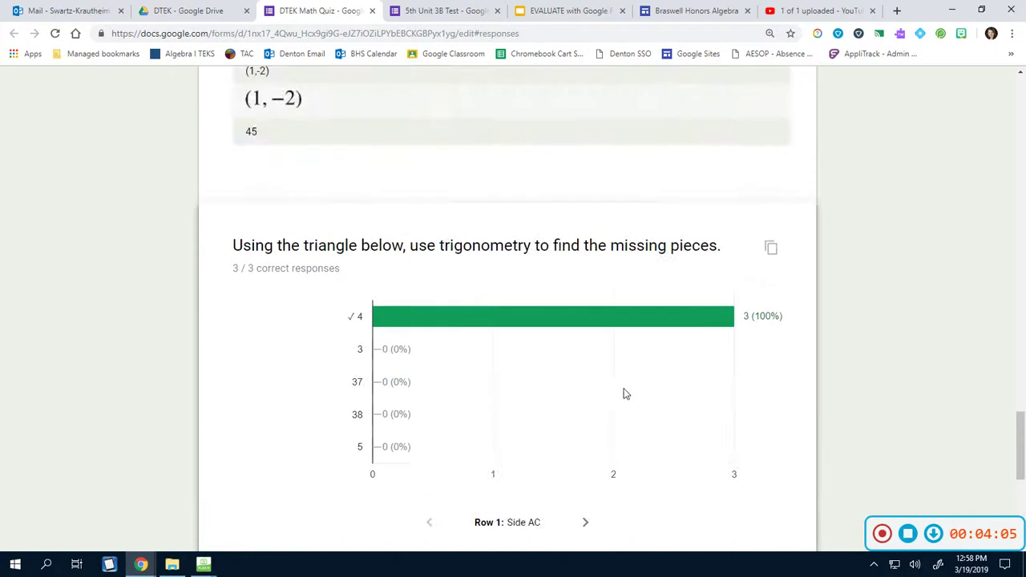
scroll(609, 400, down, 1)
click(588, 412)
click(591, 407)
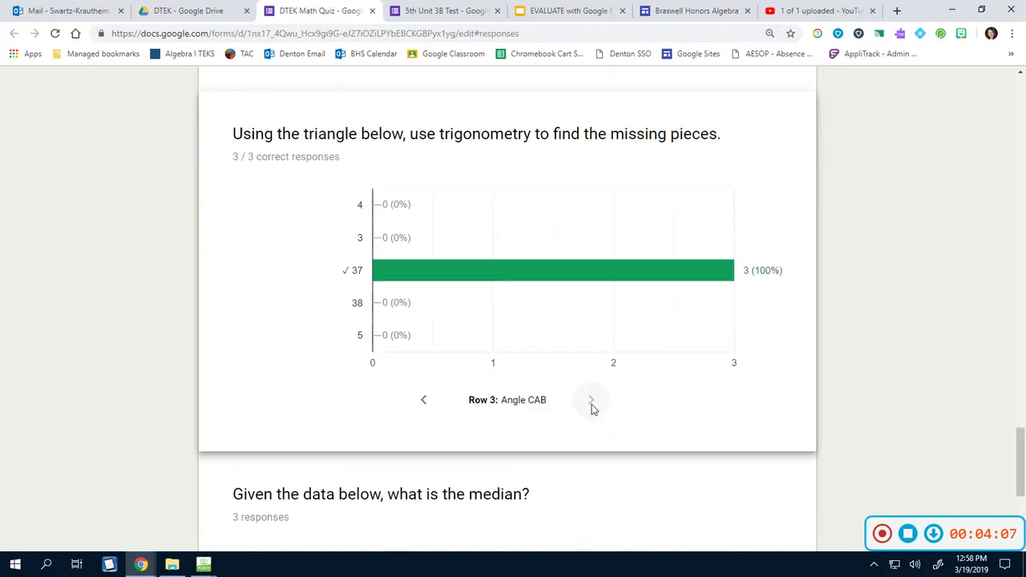
click(422, 403)
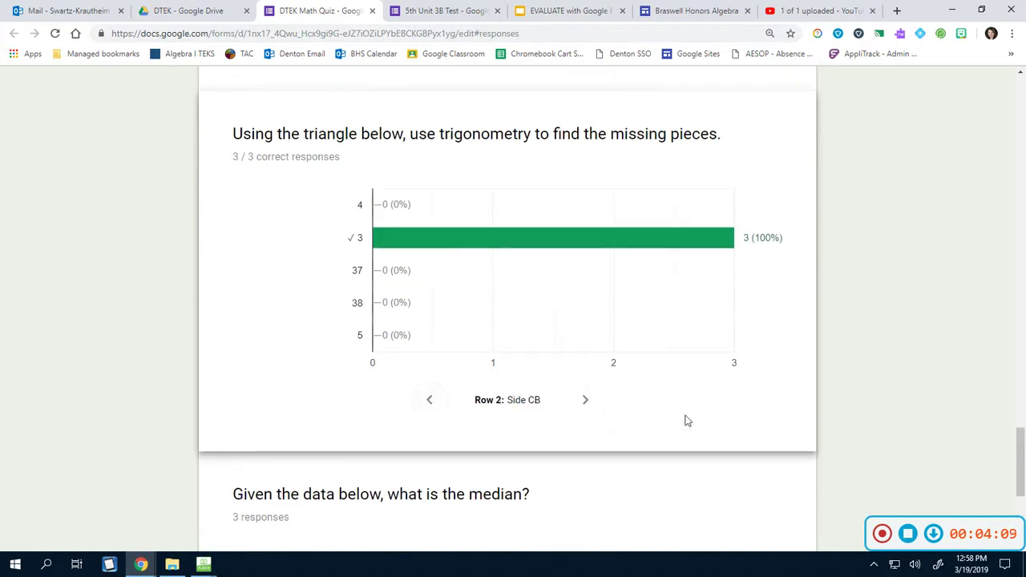
scroll(685, 417, up, 15)
scroll(677, 406, up, 10)
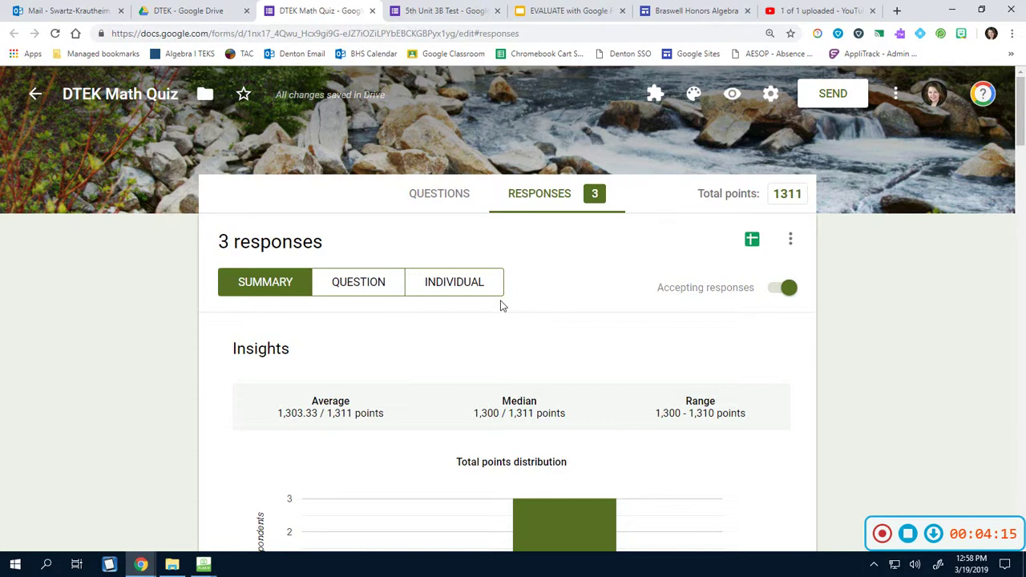
View individual response 1 of 3, scored 1,310 of 1,311, down to the math question.
click(492, 279)
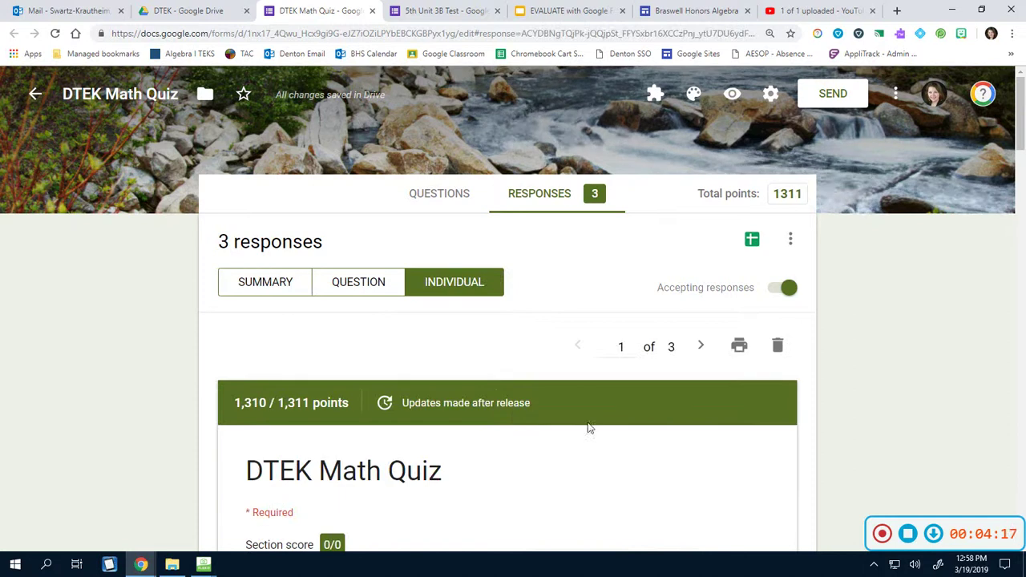
scroll(521, 449, down, 3)
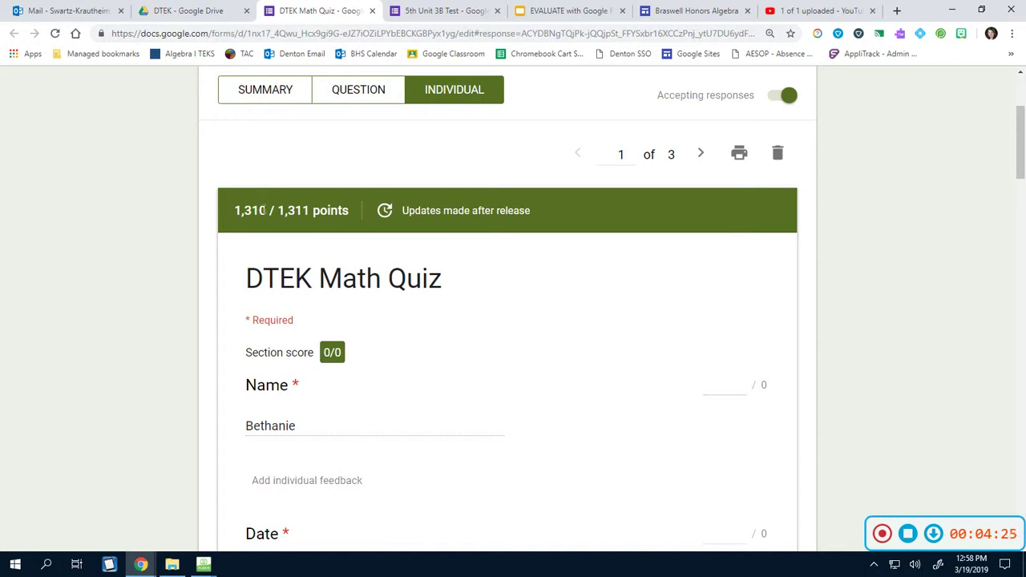
scroll(628, 312, down, 1)
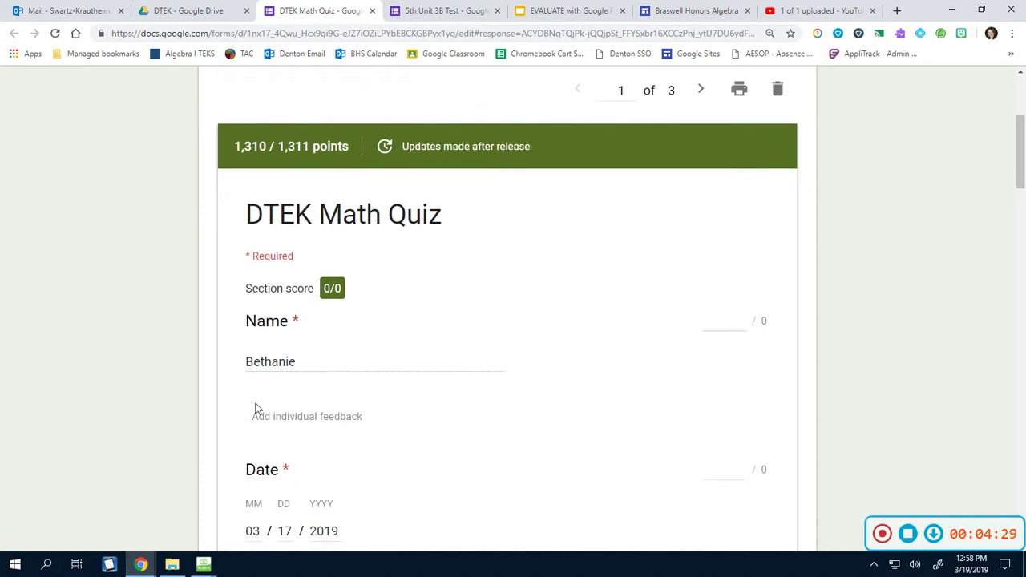
scroll(563, 425, down, 10)
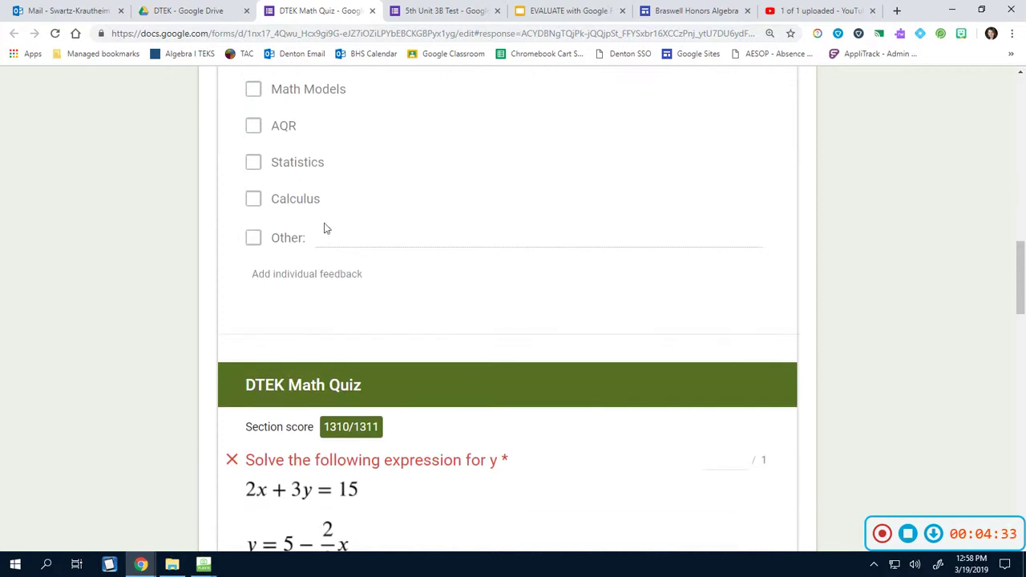
scroll(668, 441, down, 2)
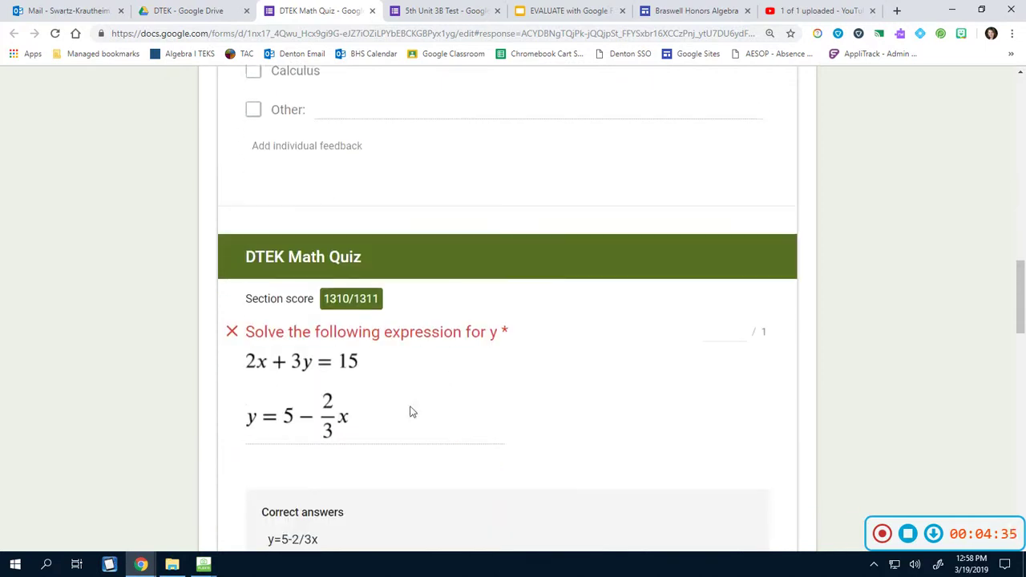
scroll(412, 458, down, 1)
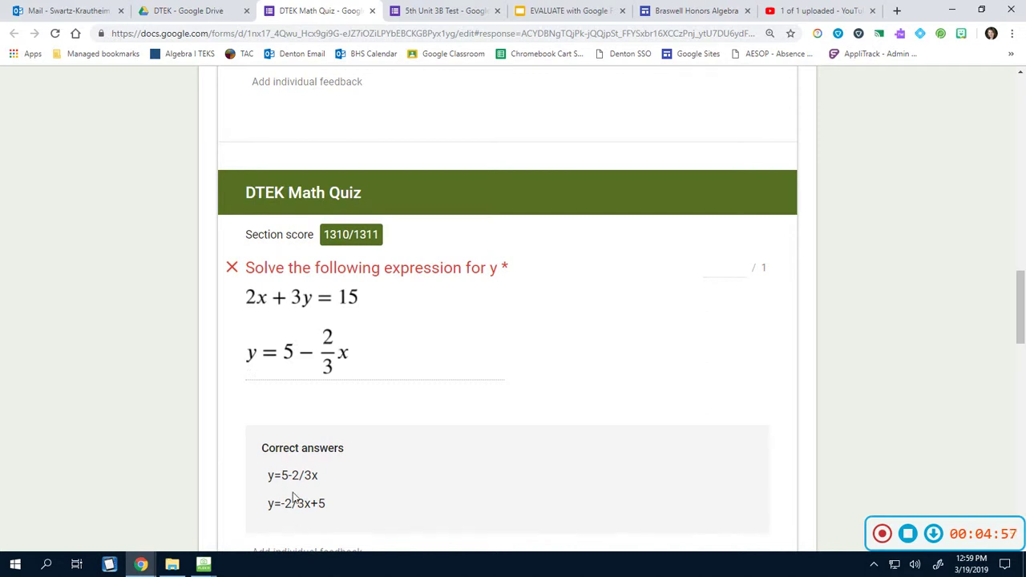
scroll(502, 501, up, 15)
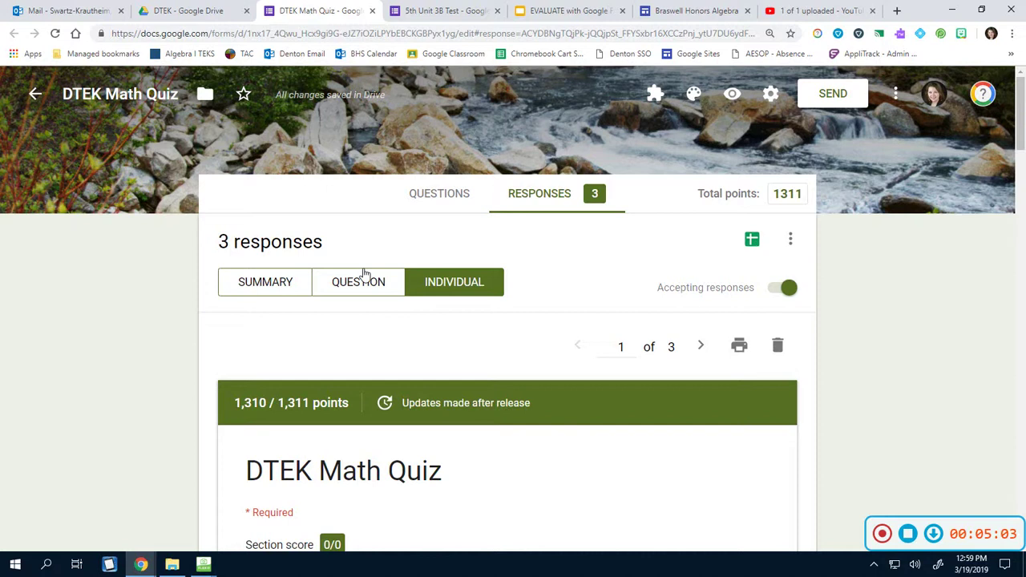
Switch to the Question view and pick questions from the dropdown, ending on Name.
click(361, 287)
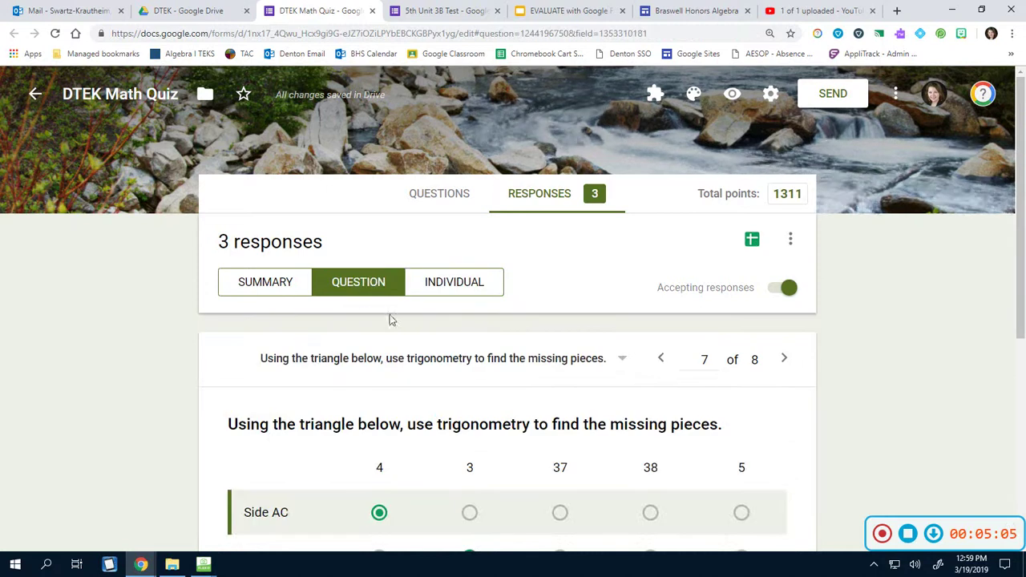
click(617, 360)
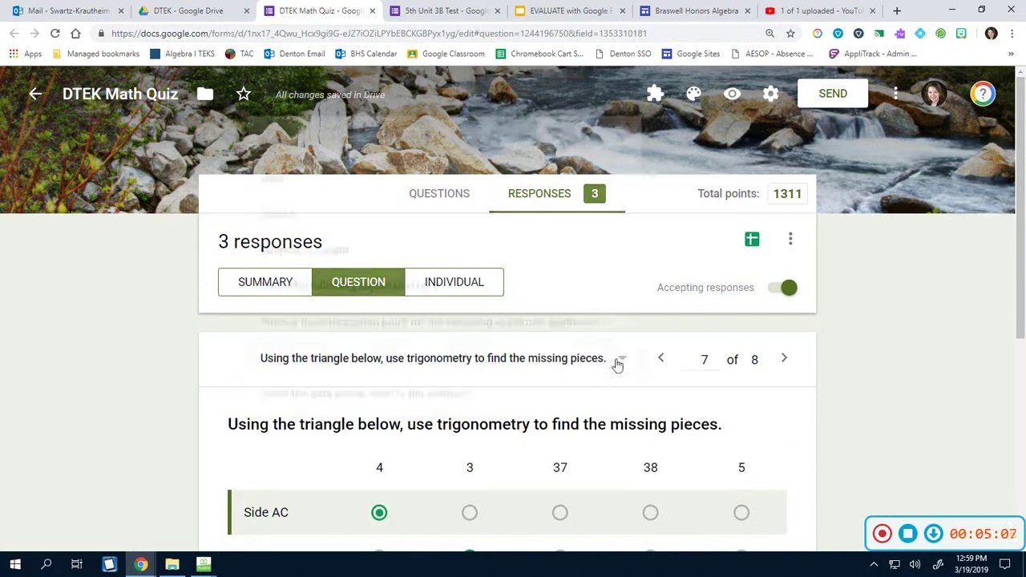
click(465, 289)
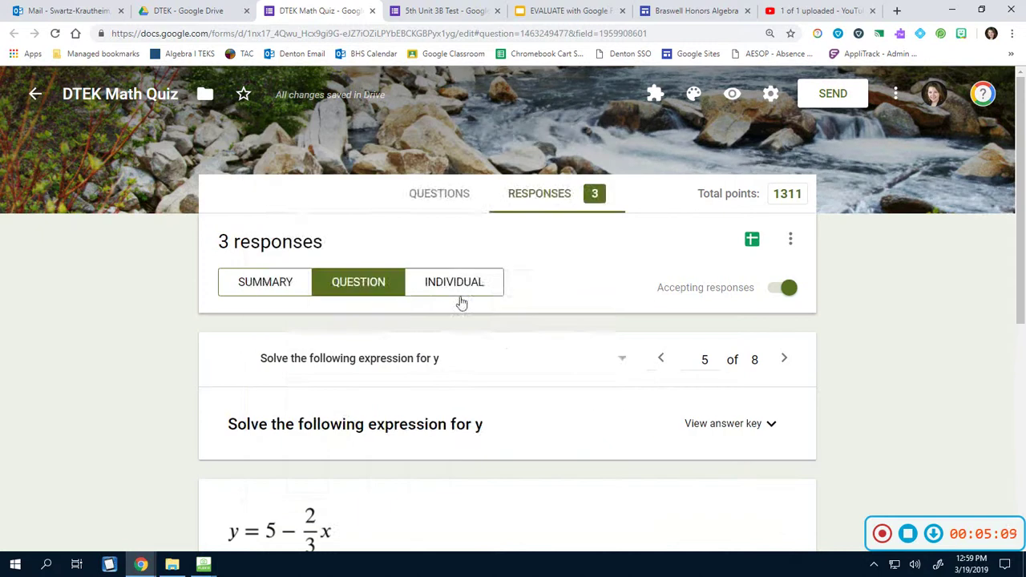
click(619, 356)
click(409, 222)
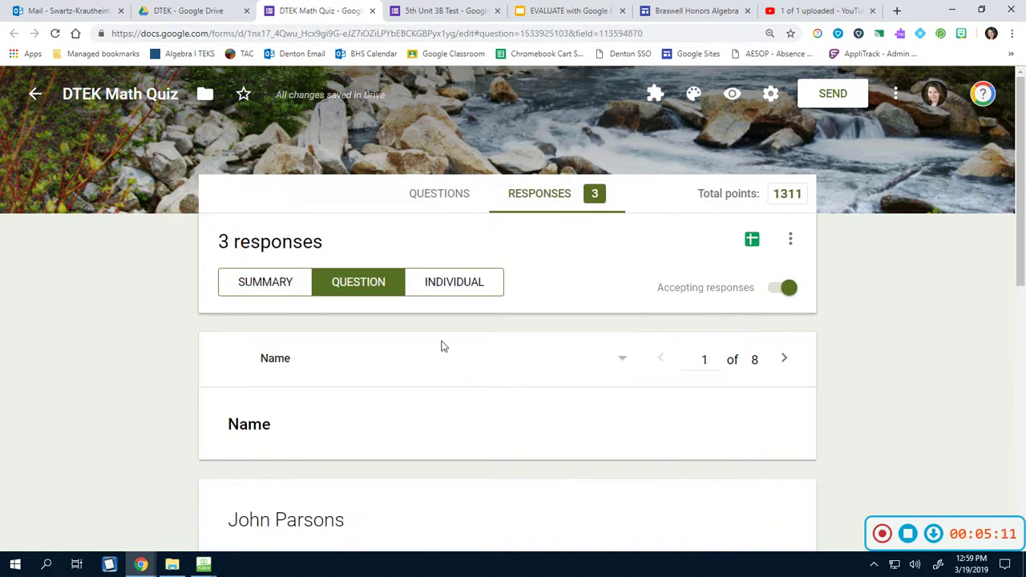
Look over the Name answers and reopen the list of quiz questions.
scroll(493, 390, down, 4)
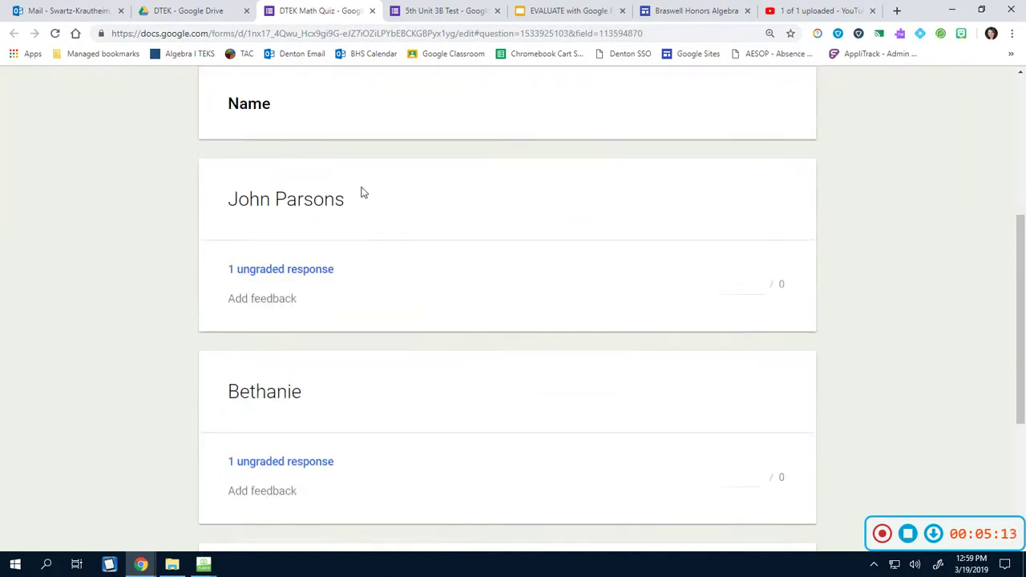
scroll(406, 525, down, 2)
scroll(411, 525, up, 1)
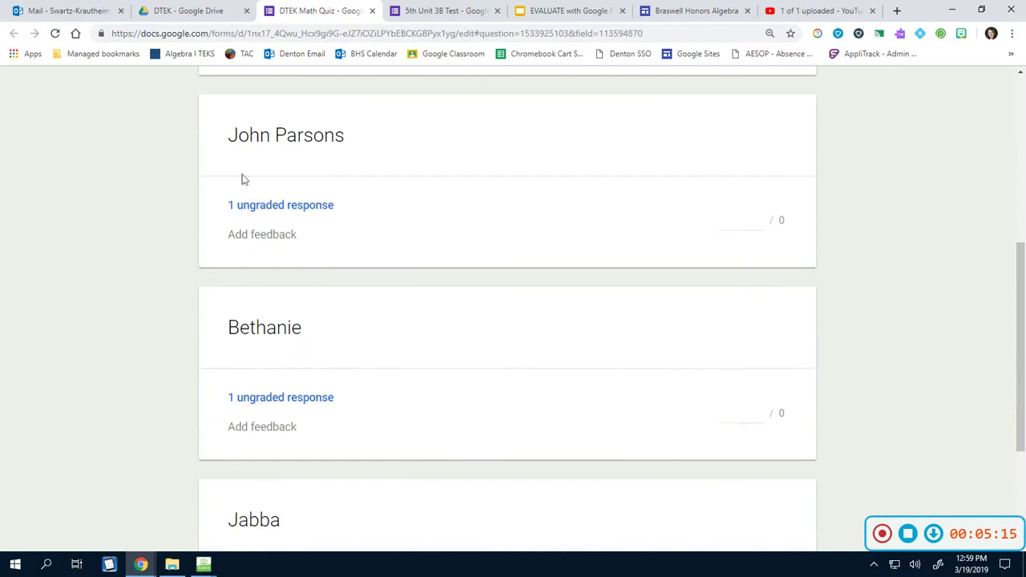
scroll(245, 366, down, 2)
scroll(227, 449, down, 1)
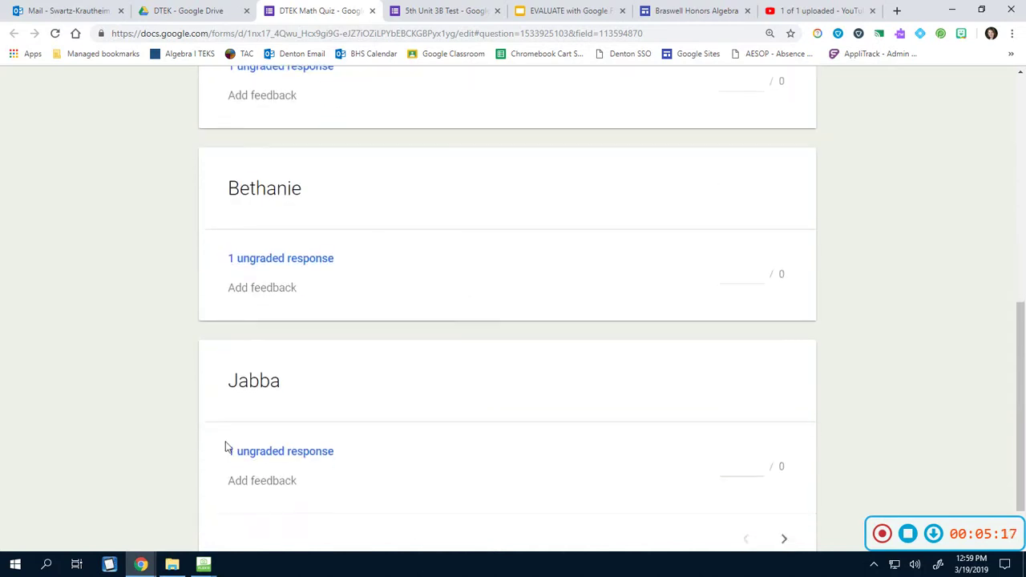
scroll(529, 481, up, 8)
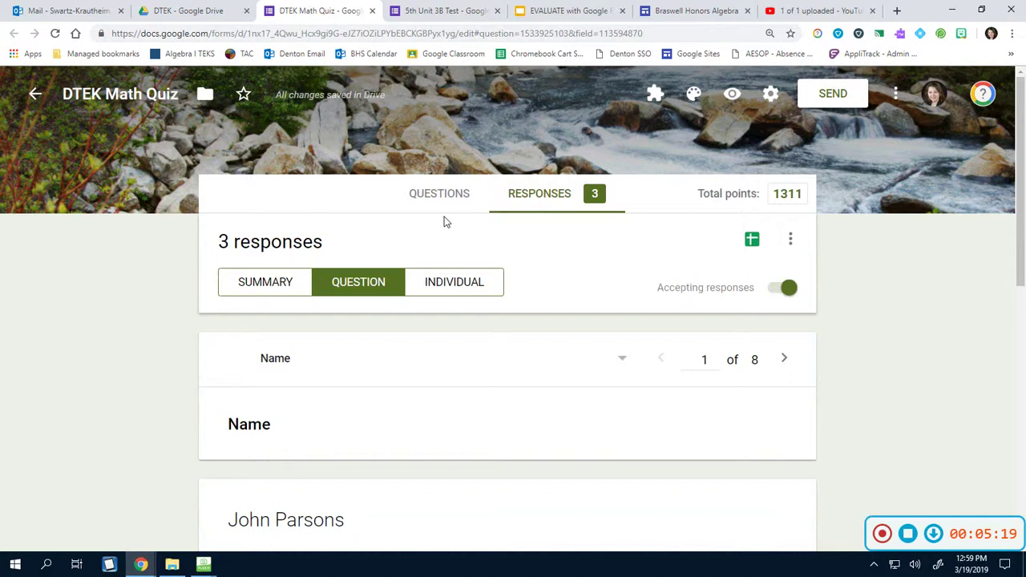
click(437, 357)
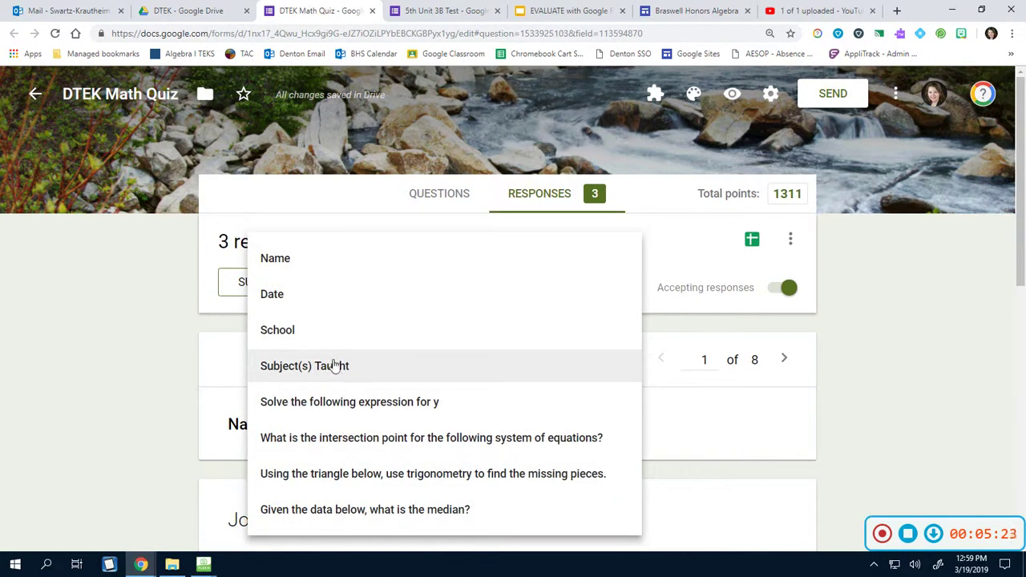
Show the answers to 'Solve the following expression for y' and see who gave each.
click(460, 417)
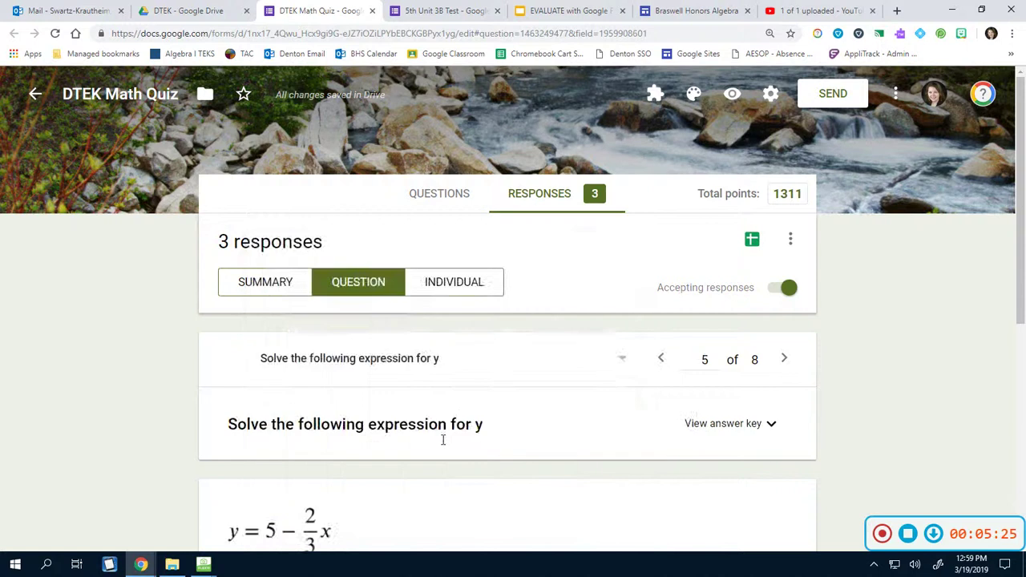
scroll(74, 503, down, 2)
scroll(75, 503, down, 2)
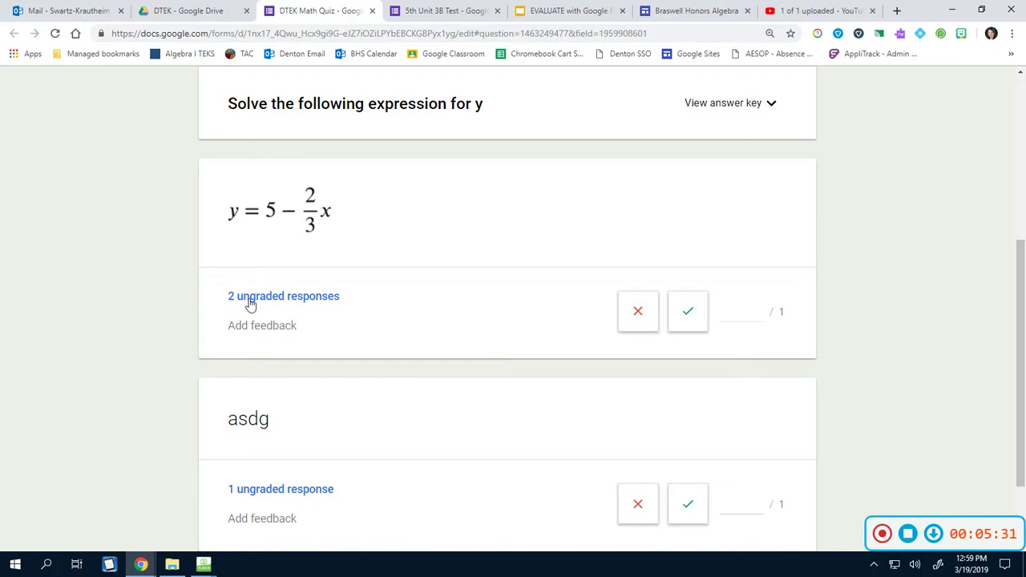
click(337, 300)
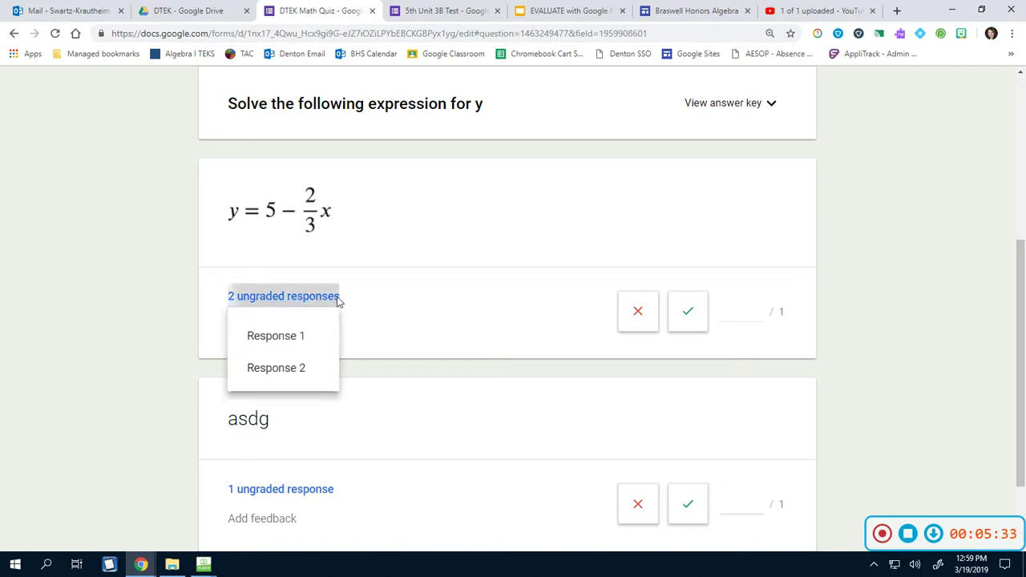
click(213, 319)
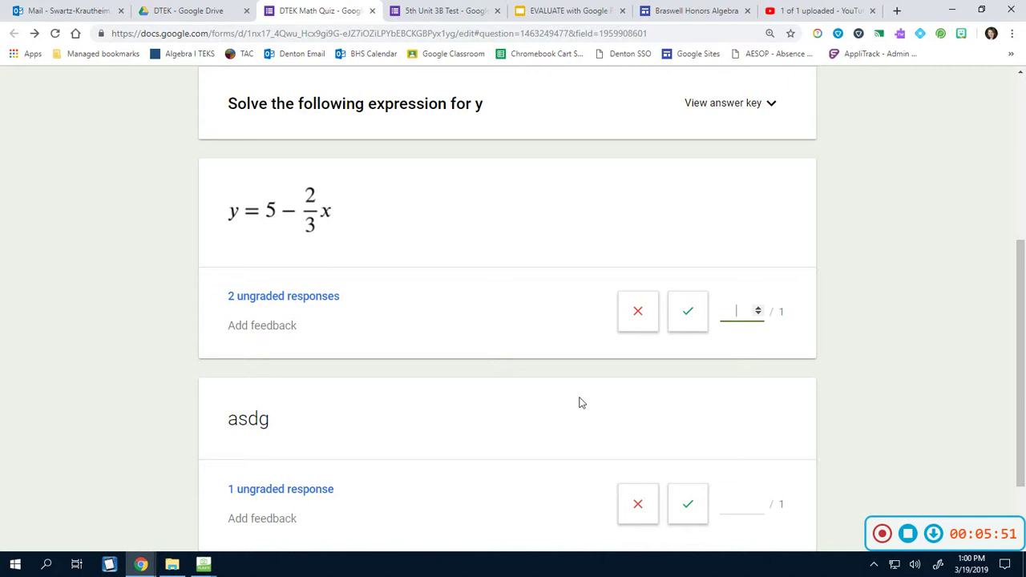
Mark y = 5 − ⅔x correct (1/1) and 'asdg' incorrect (0/1), then save.
click(685, 319)
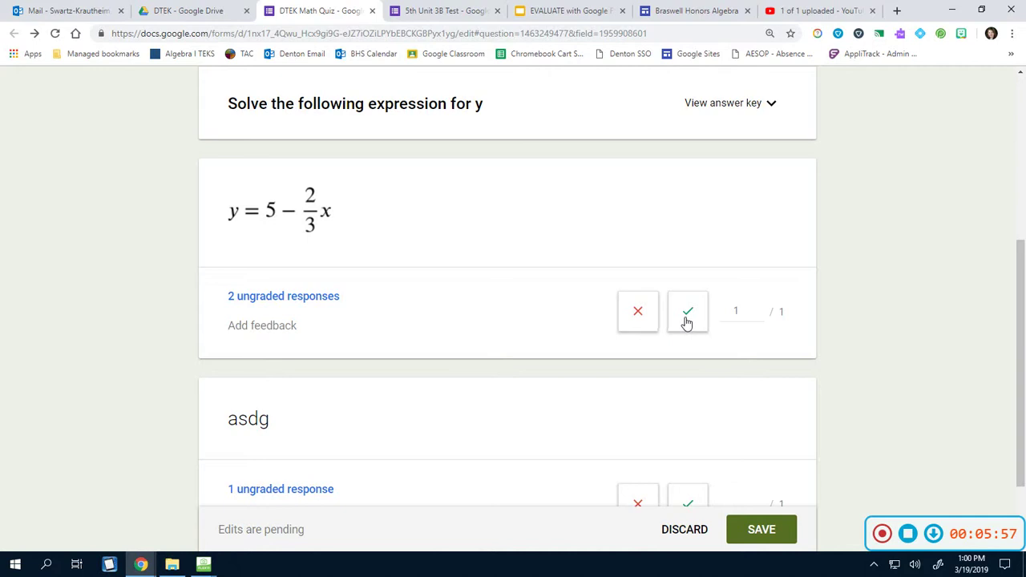
scroll(355, 489, down, 1)
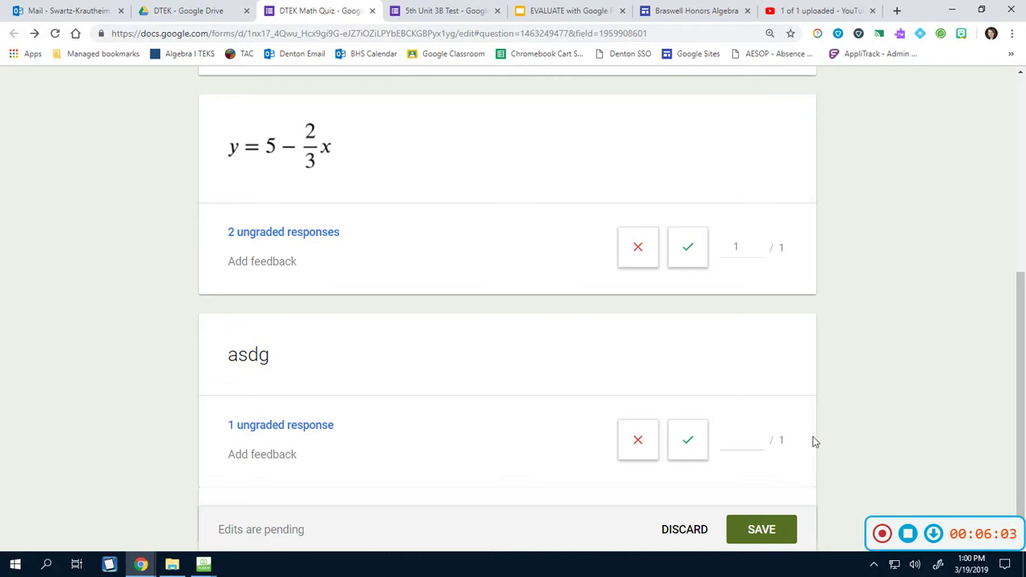
click(652, 441)
scroll(751, 467, down, 1)
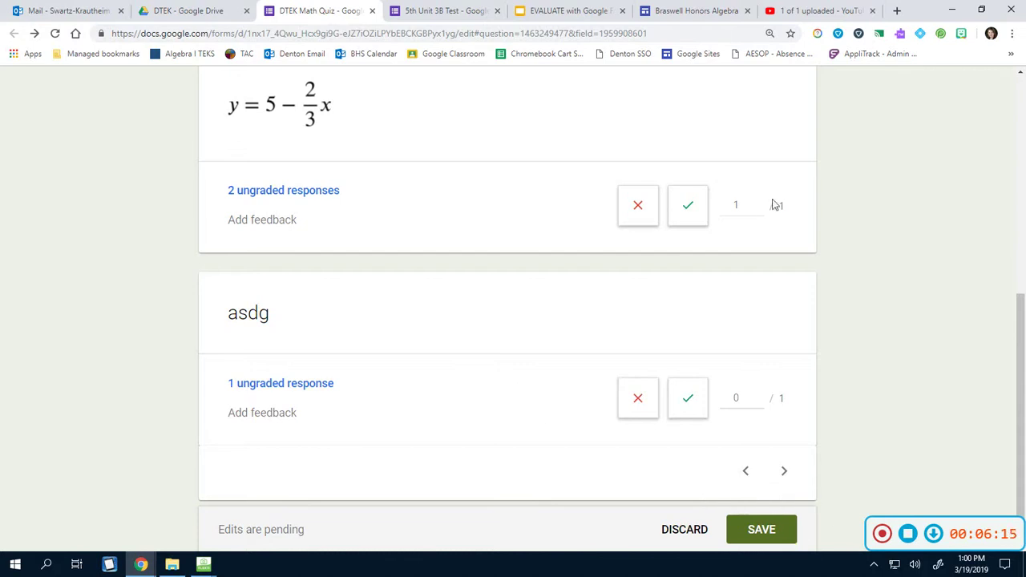
click(768, 530)
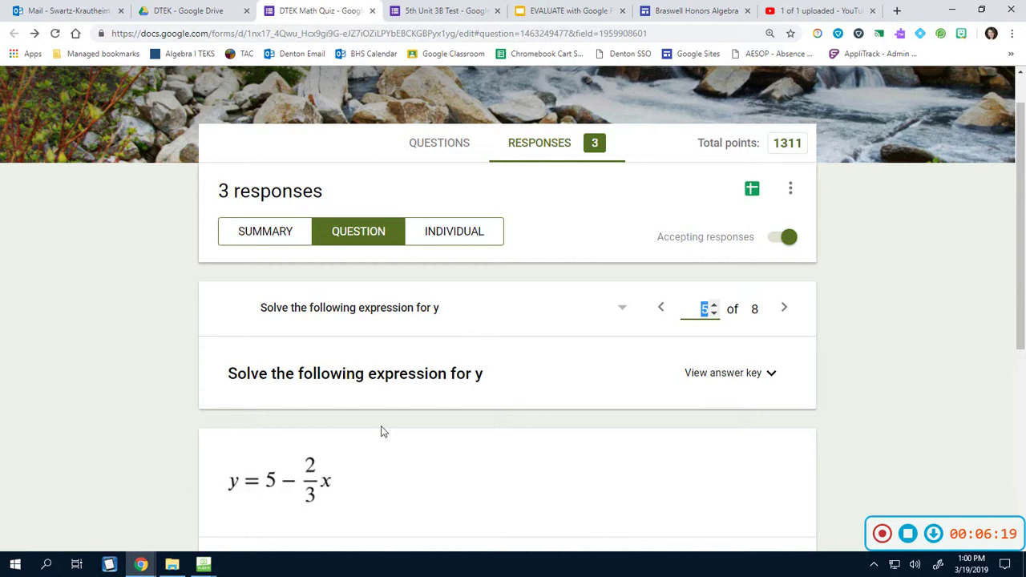
scroll(385, 449, down, 5)
scroll(392, 463, up, 3)
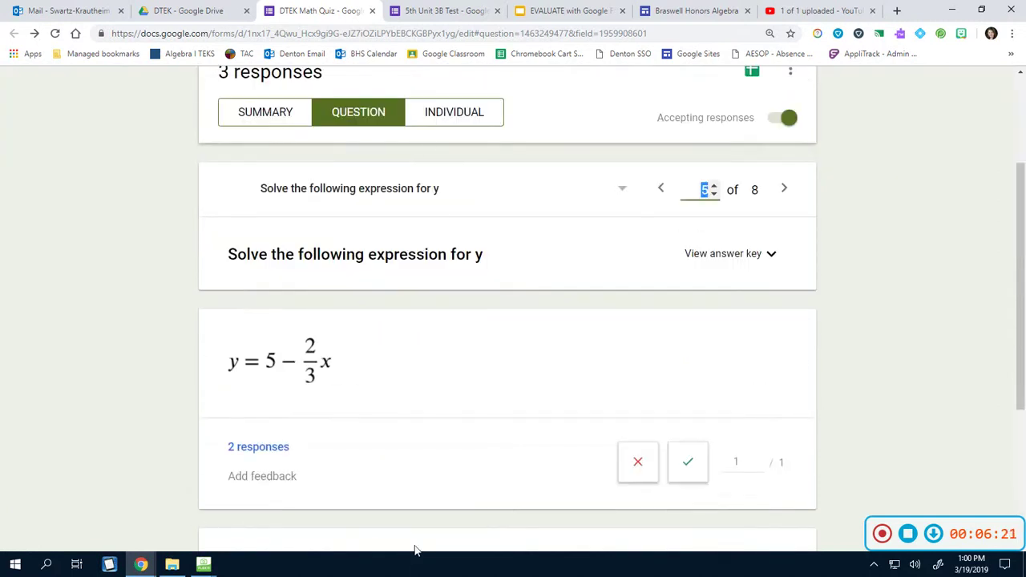
Go from the Individual view back to per-question grading on question 5 of 8.
click(440, 112)
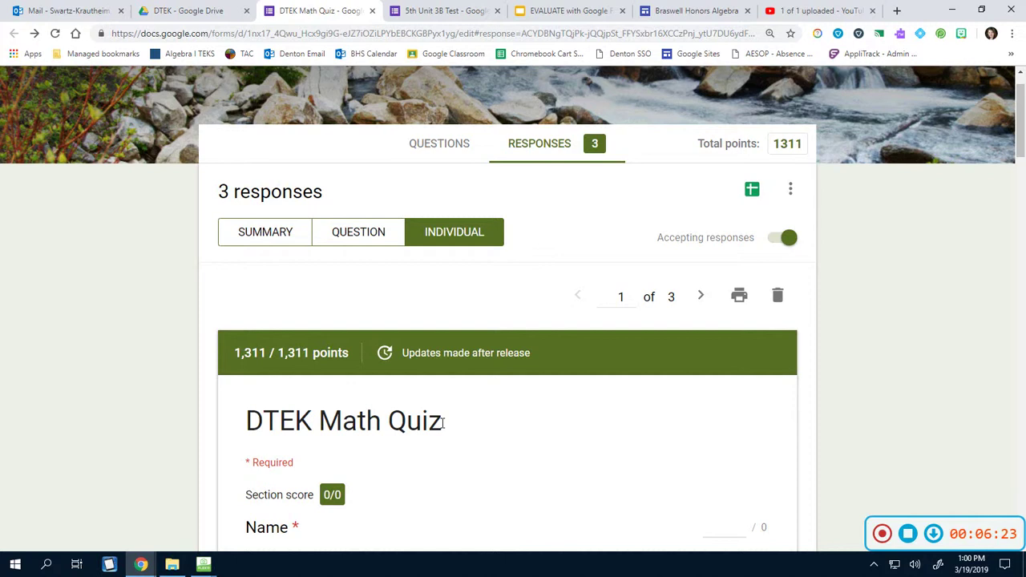
scroll(412, 452, down, 1)
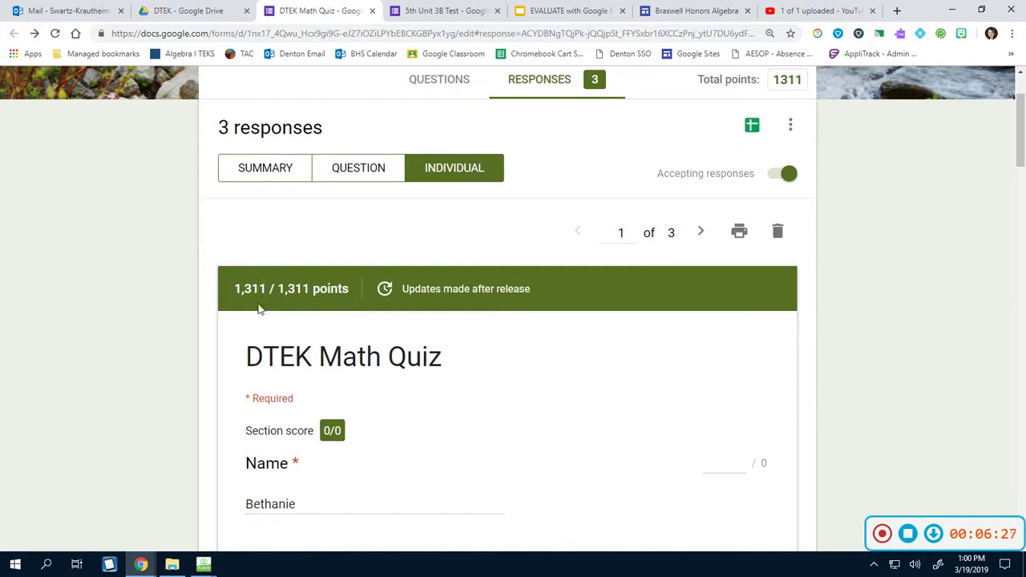
click(360, 168)
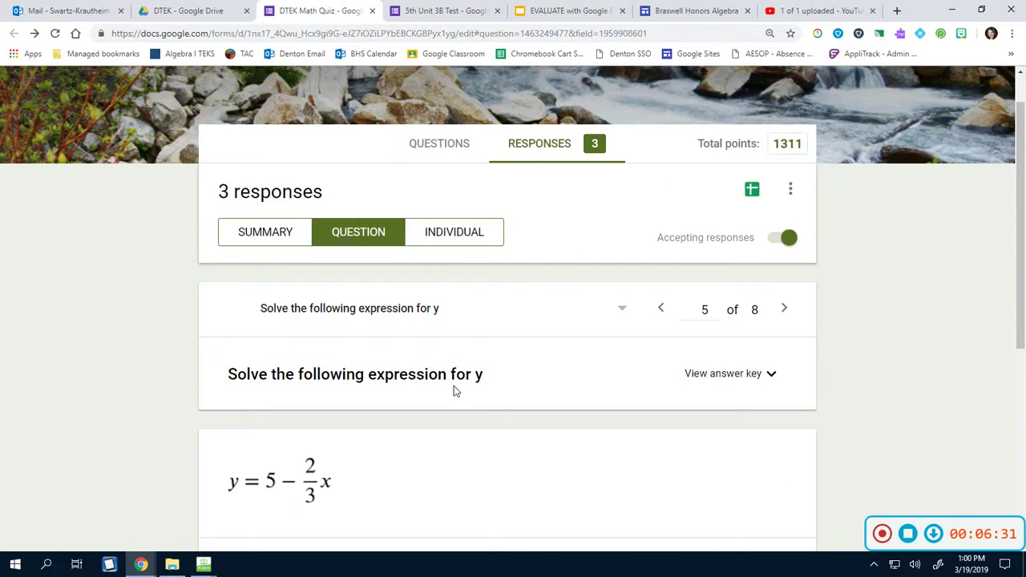
scroll(497, 424, down, 2)
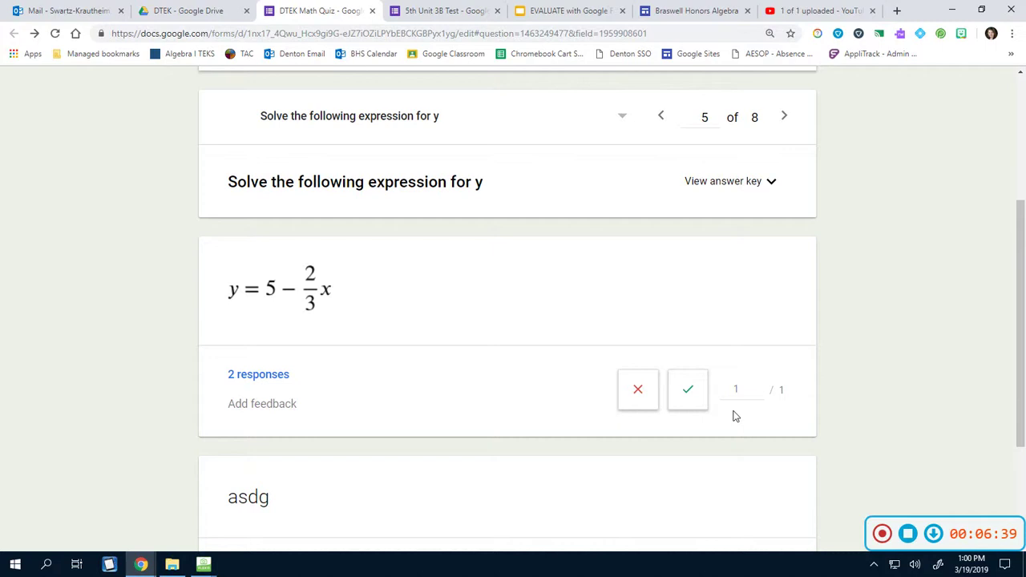
Show the answers to the intersection-point question, 6 of 8.
click(622, 117)
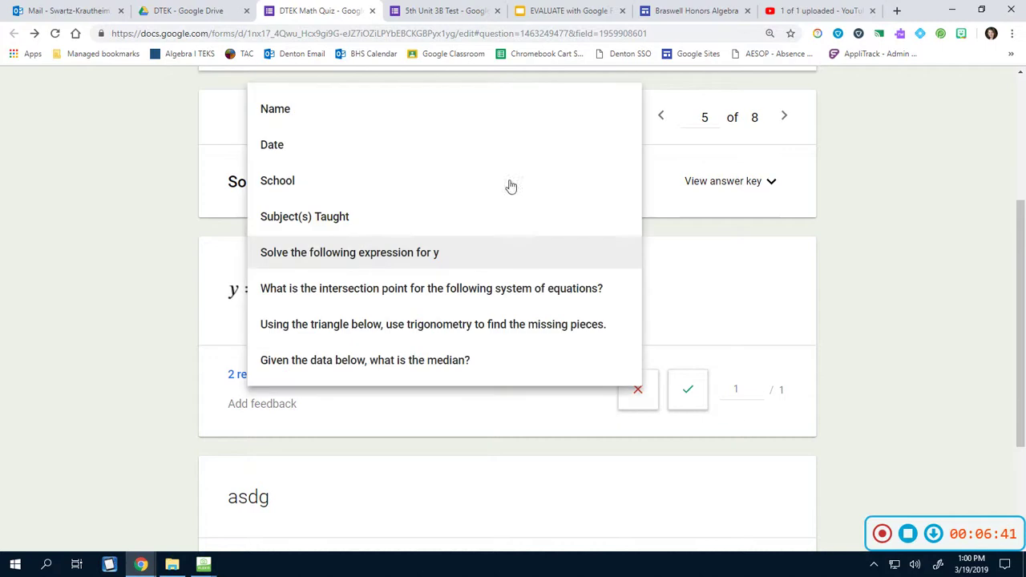
click(451, 289)
scroll(459, 312, down, 3)
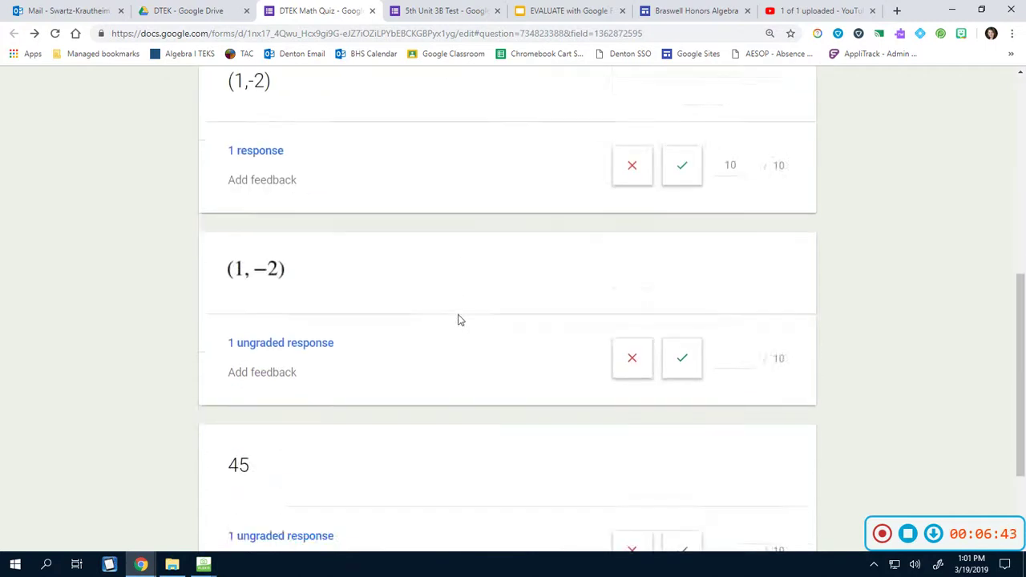
scroll(457, 345, down, 1)
scroll(449, 425, up, 5)
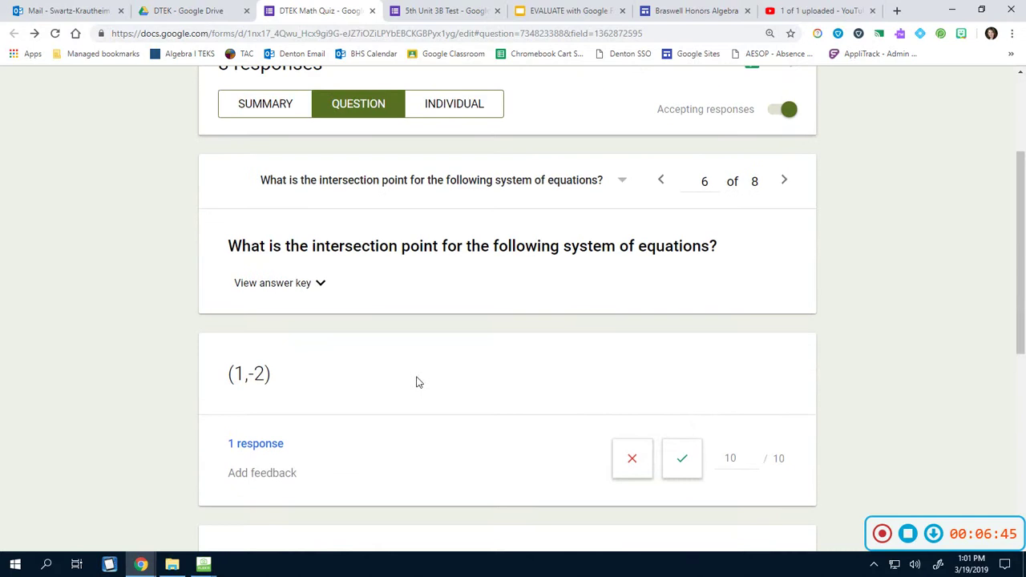
Reveal the graphed answer key (1,-2) and review the submitted answers.
click(324, 282)
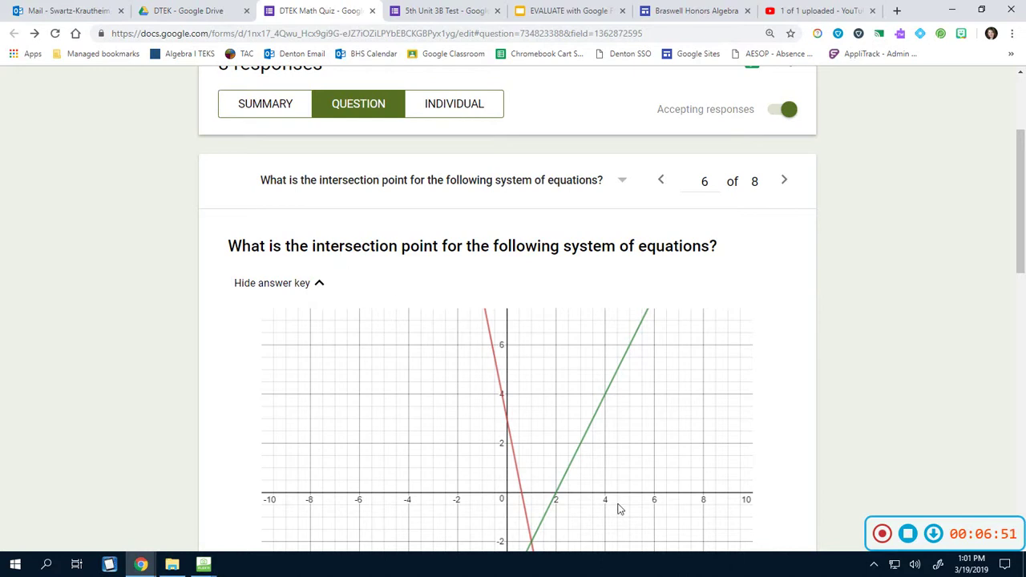
scroll(618, 508, down, 5)
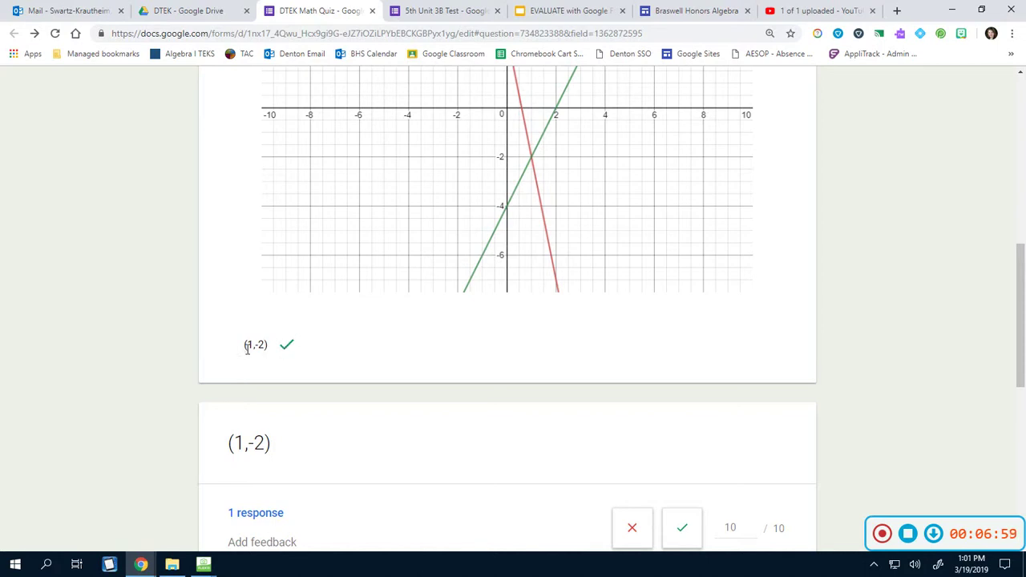
scroll(265, 367, down, 2)
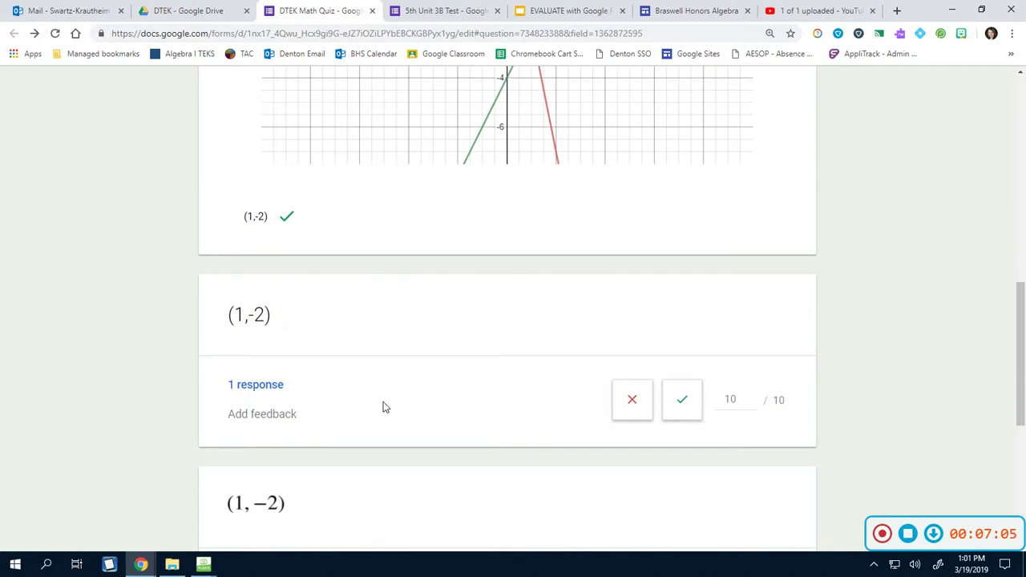
scroll(399, 412, down, 1)
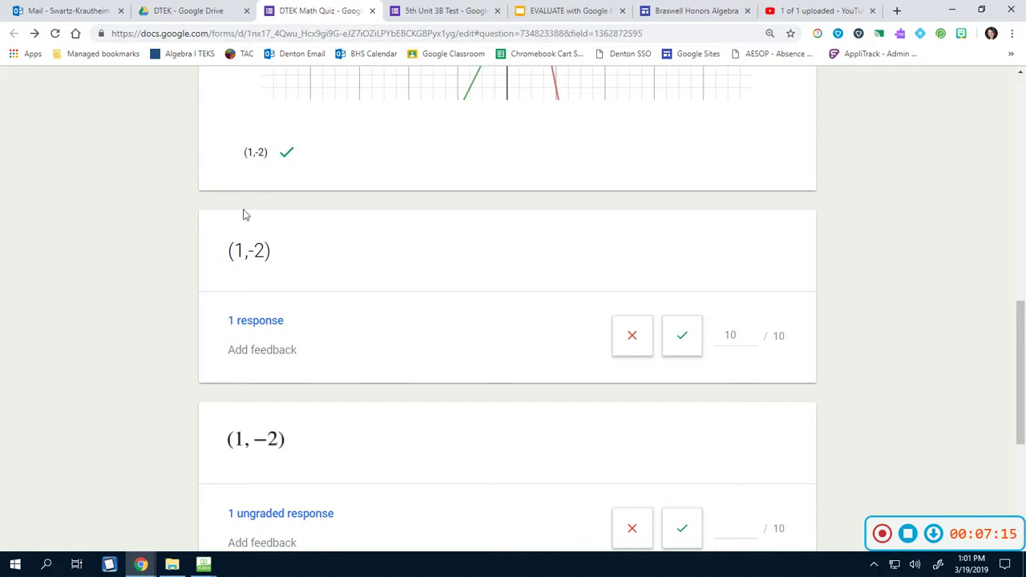
scroll(735, 361, down, 2)
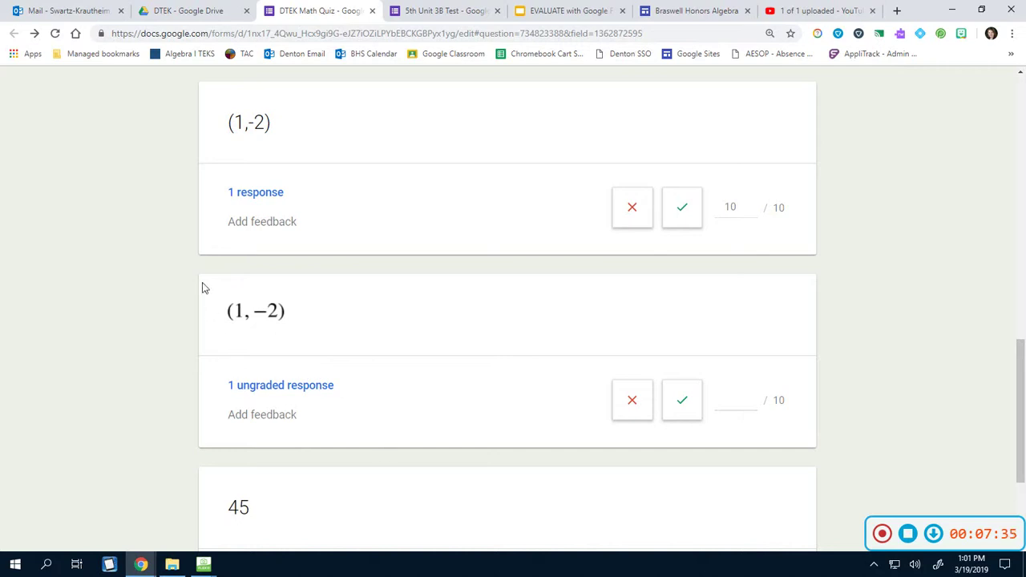
Score (1, −2) as correct at 10/10 and 45 as incorrect at 0/10, then save.
click(682, 405)
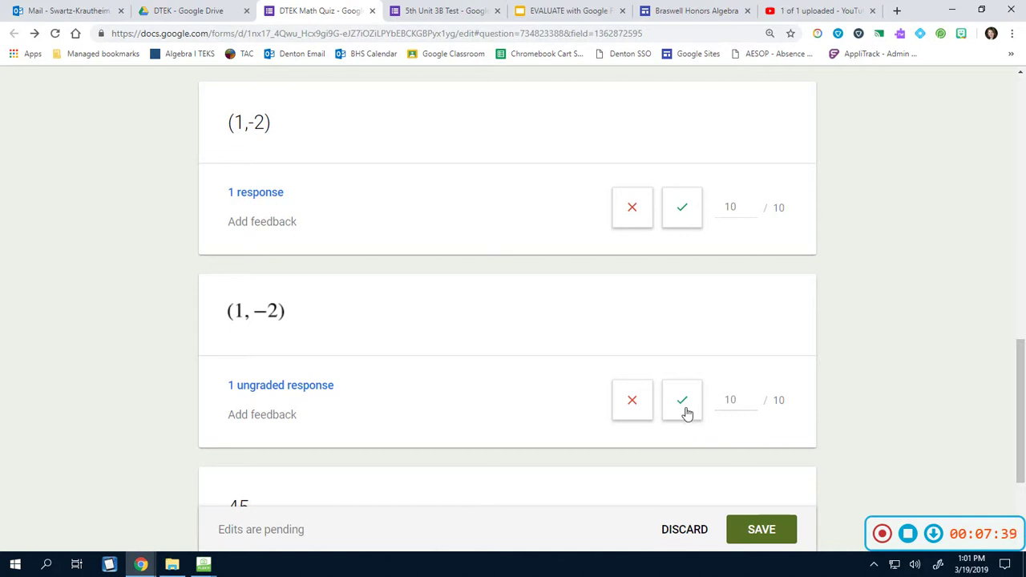
scroll(710, 406, down, 2)
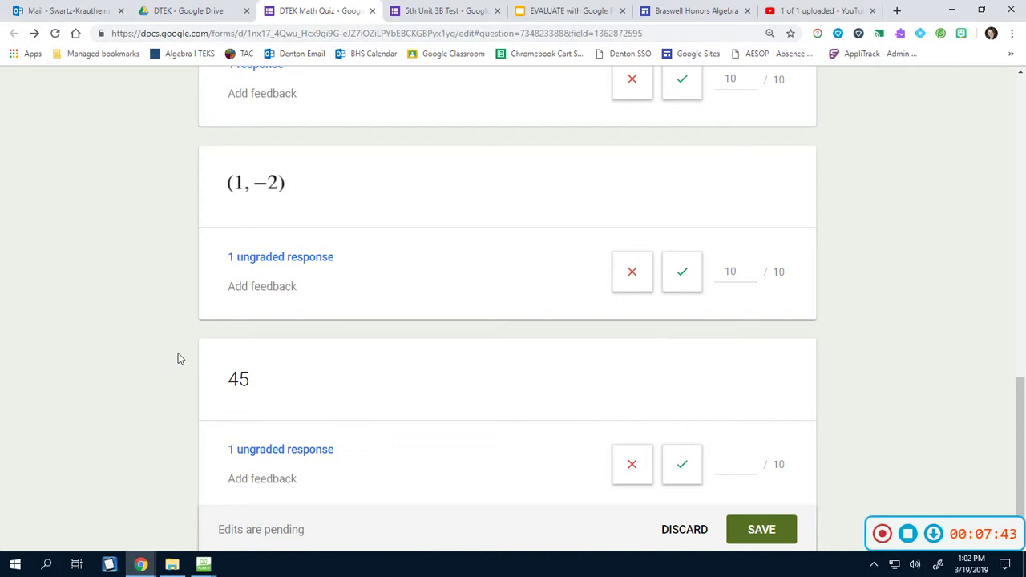
click(633, 468)
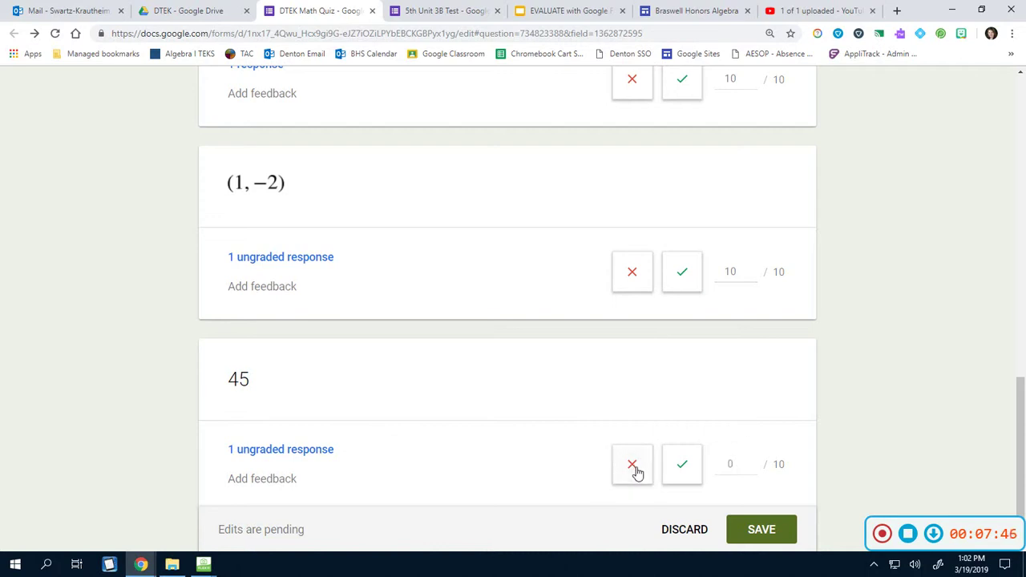
click(764, 531)
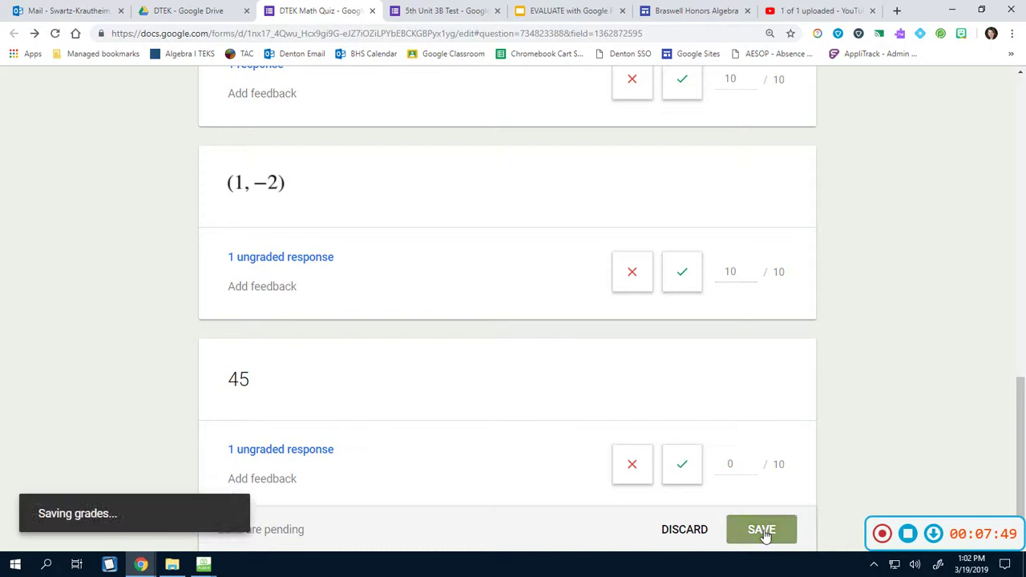
click(469, 244)
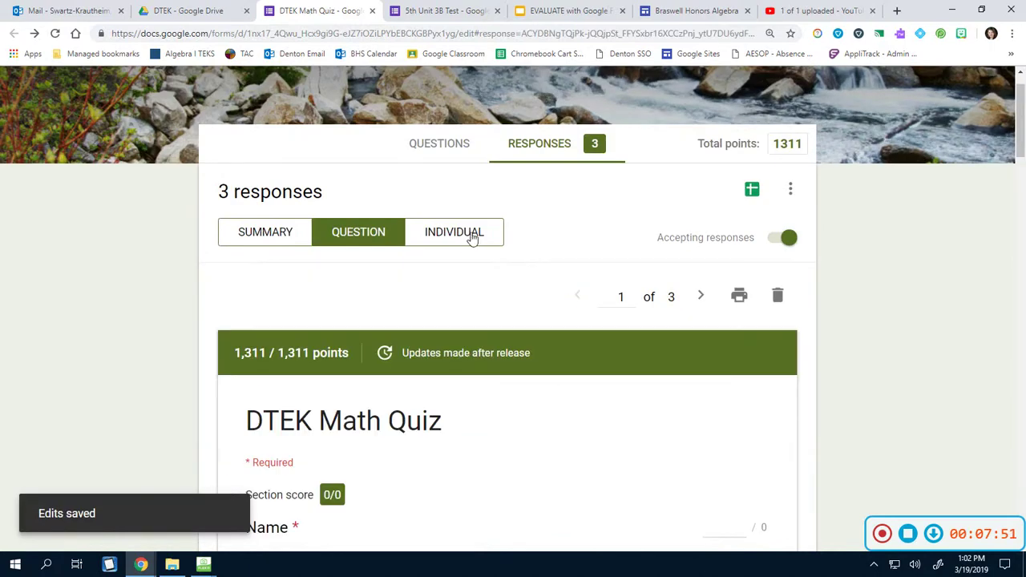
scroll(320, 409, down, 2)
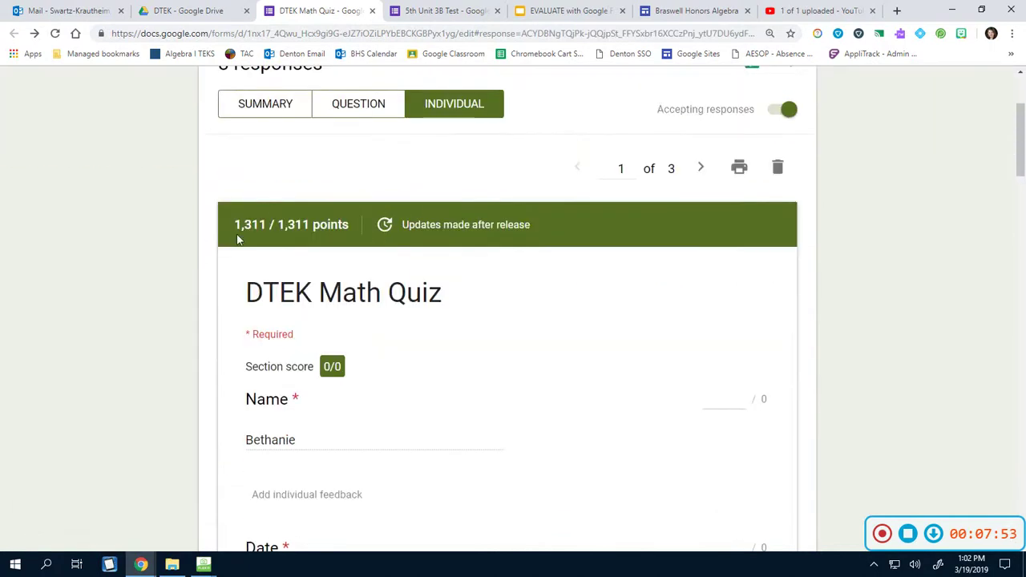
click(701, 167)
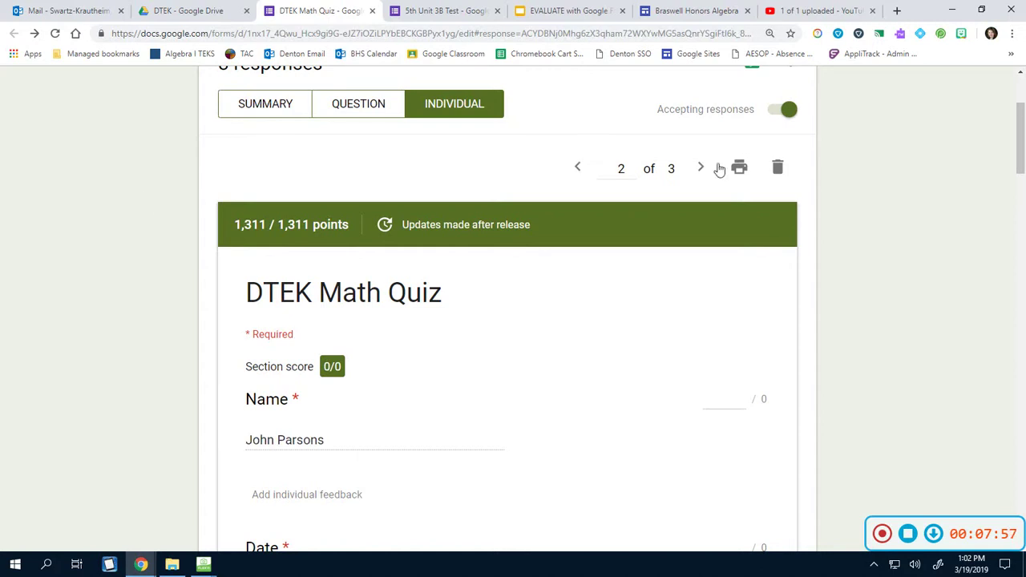
click(700, 168)
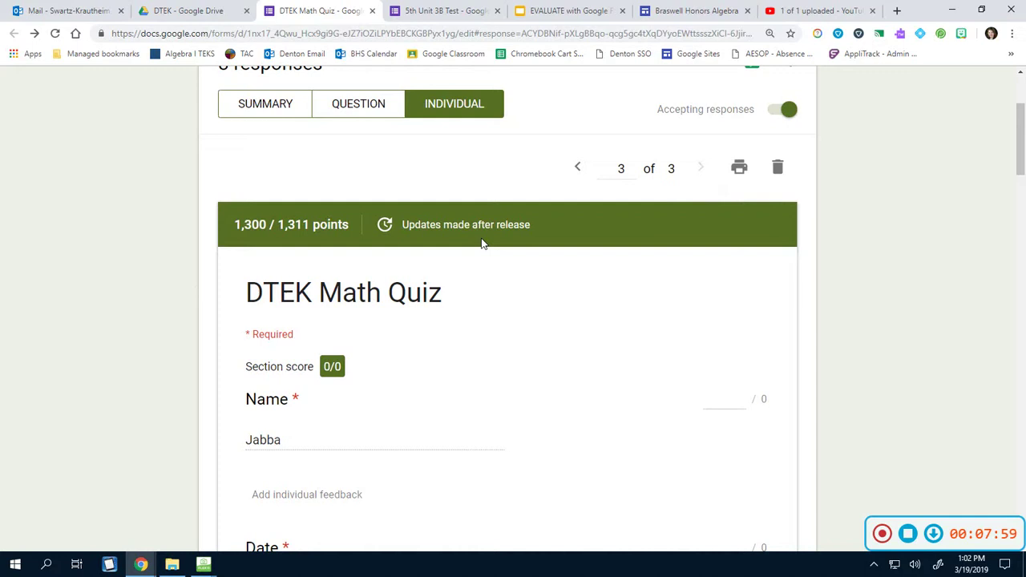
click(577, 170)
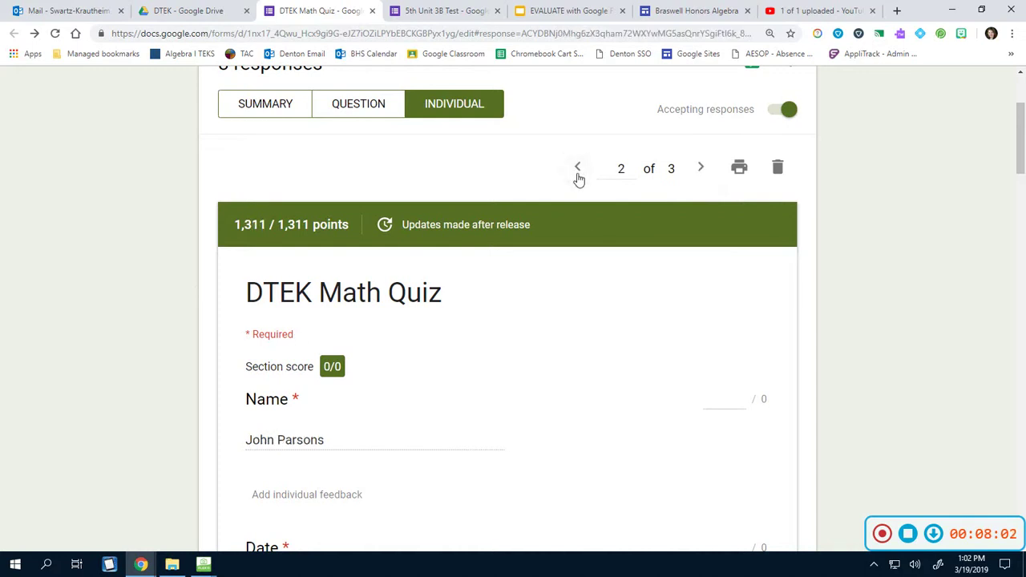
click(699, 168)
scroll(311, 325, down, 15)
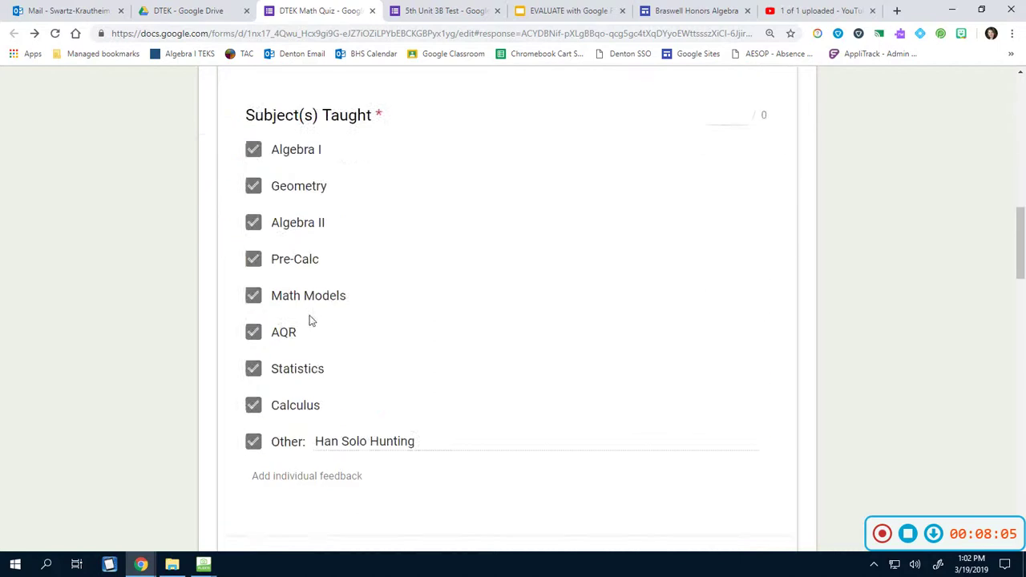
scroll(311, 332, up, 1)
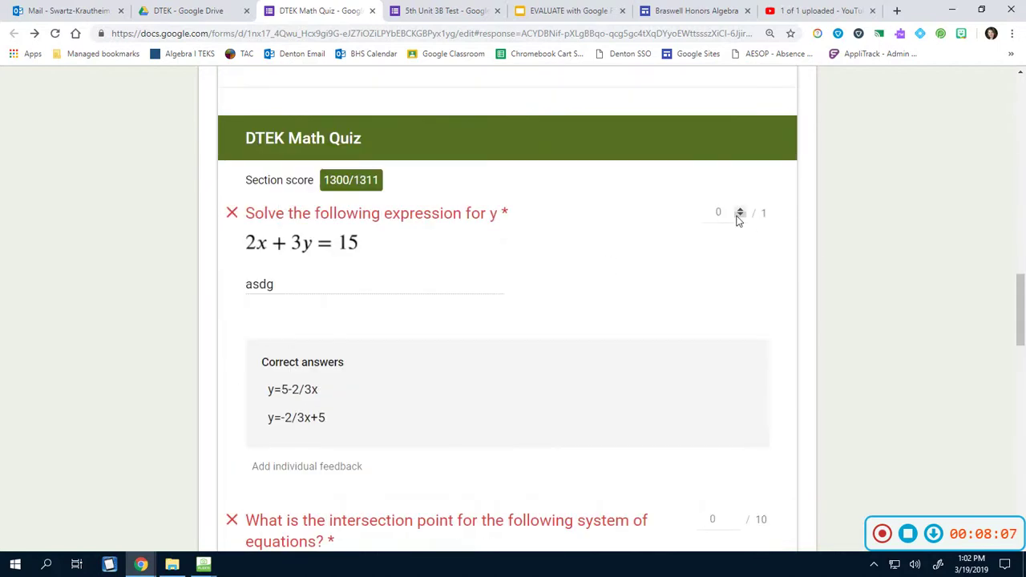
scroll(724, 233, down, 2)
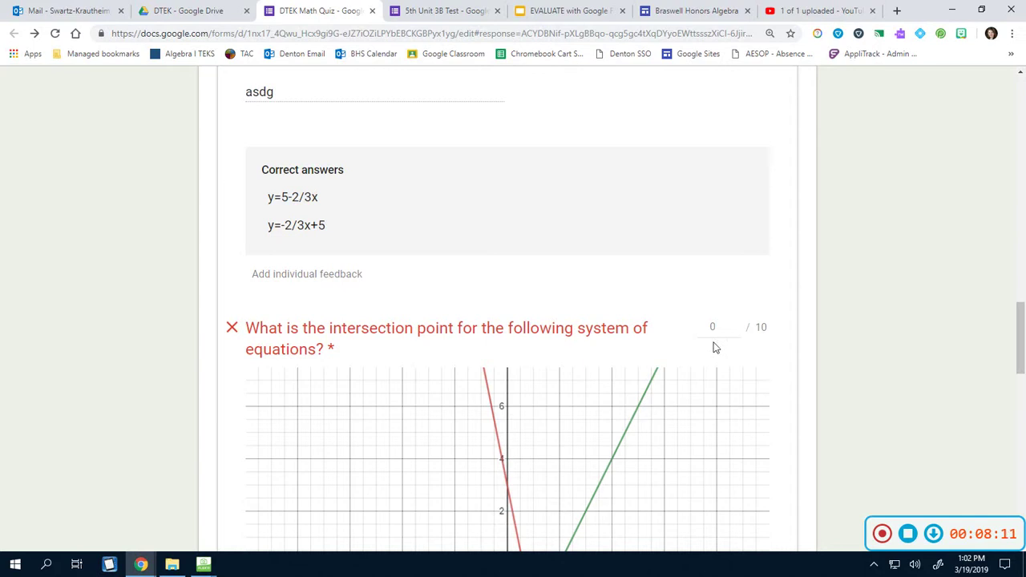
scroll(714, 348, down, 5)
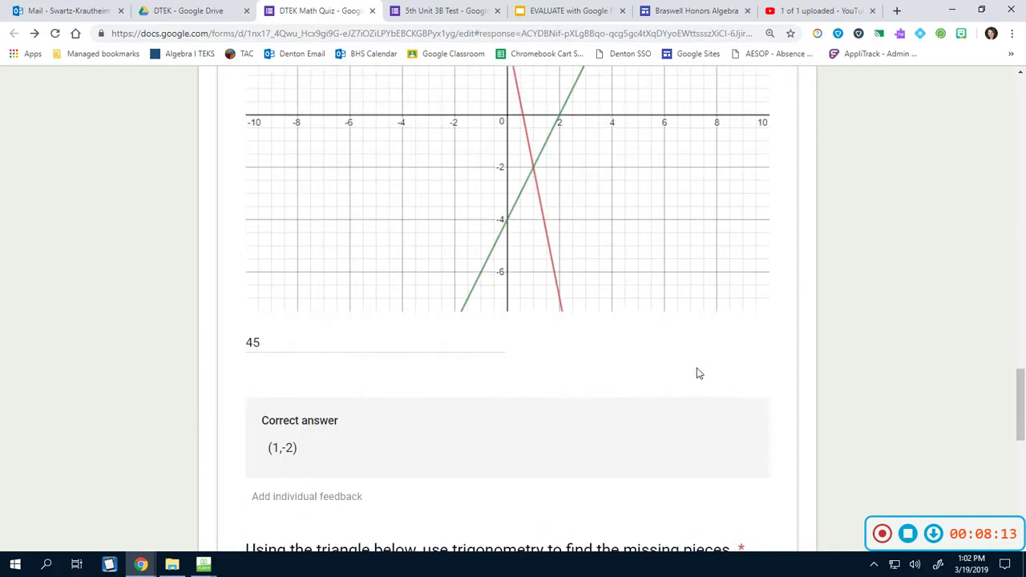
scroll(697, 372, down, 2)
scroll(694, 365, up, 12)
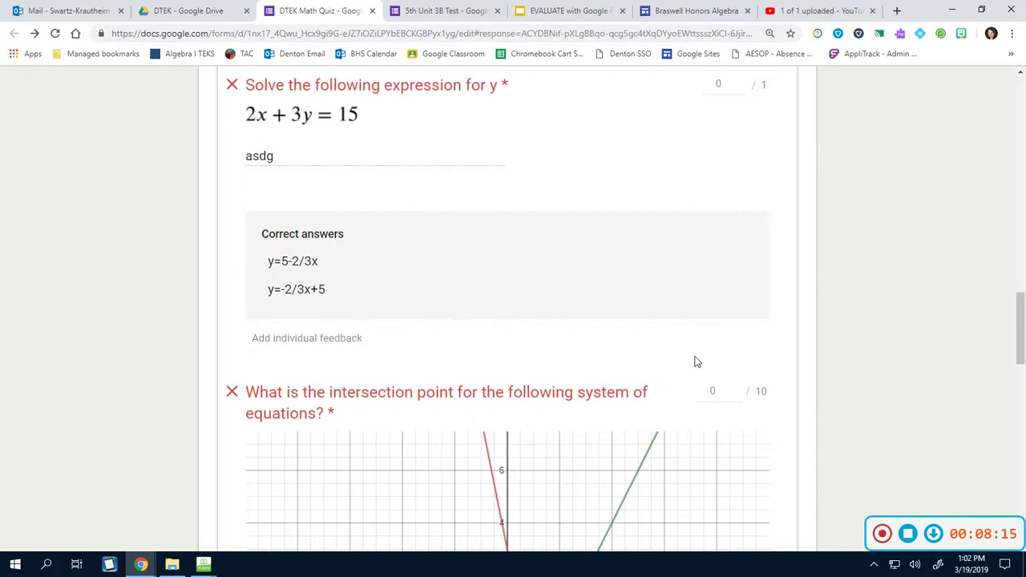
scroll(424, 286, up, 10)
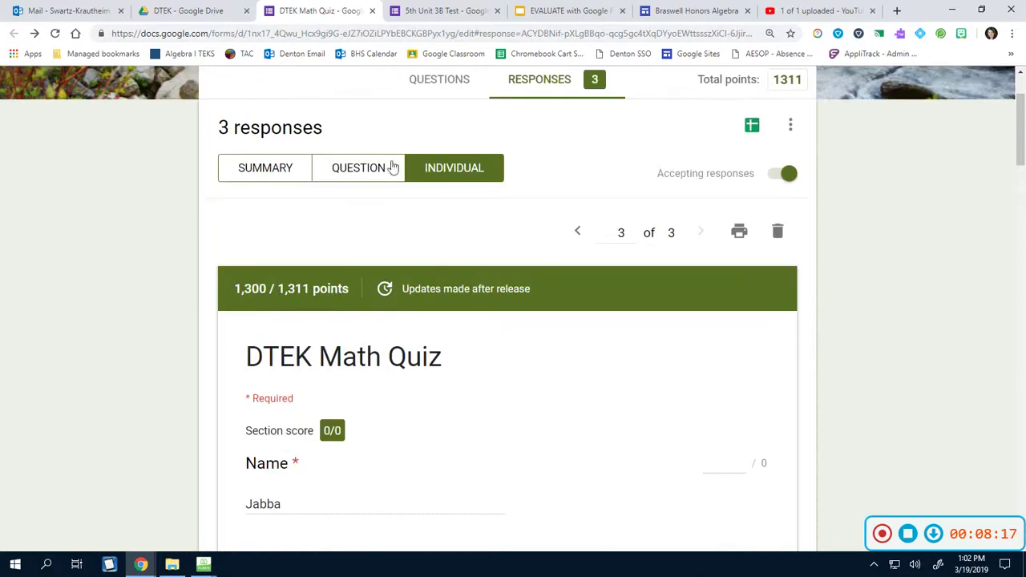
In Question view, check which responses gave the (1,-2), (1, −2) and 45 answers.
click(392, 167)
scroll(376, 385, down, 3)
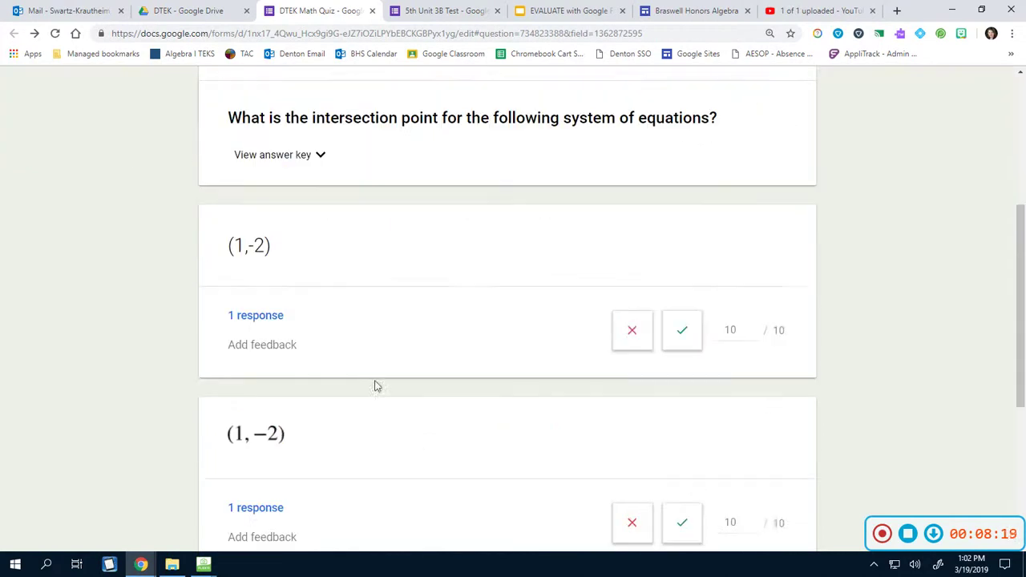
click(258, 317)
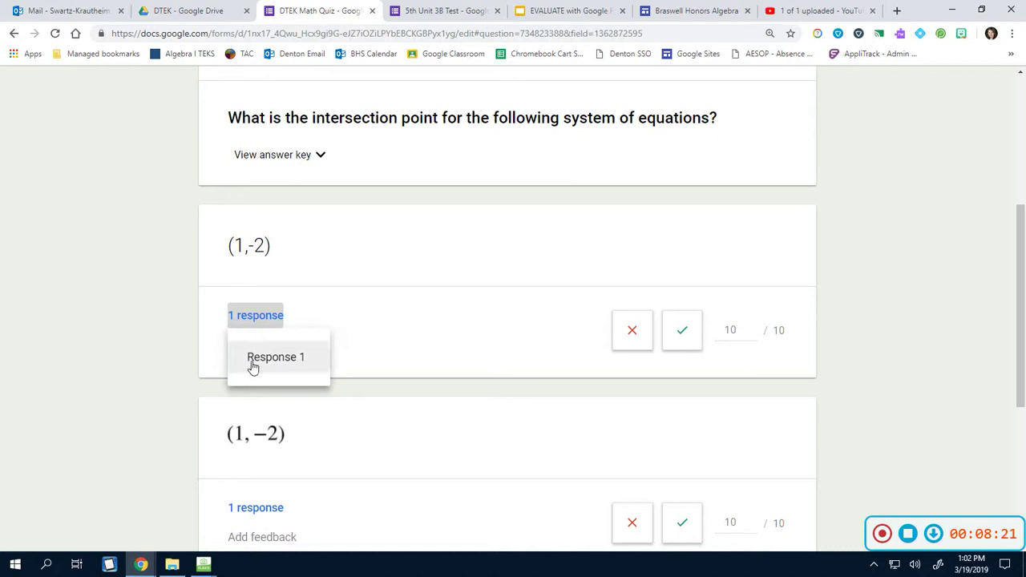
scroll(297, 387, down, 2)
scroll(282, 430, up, 2)
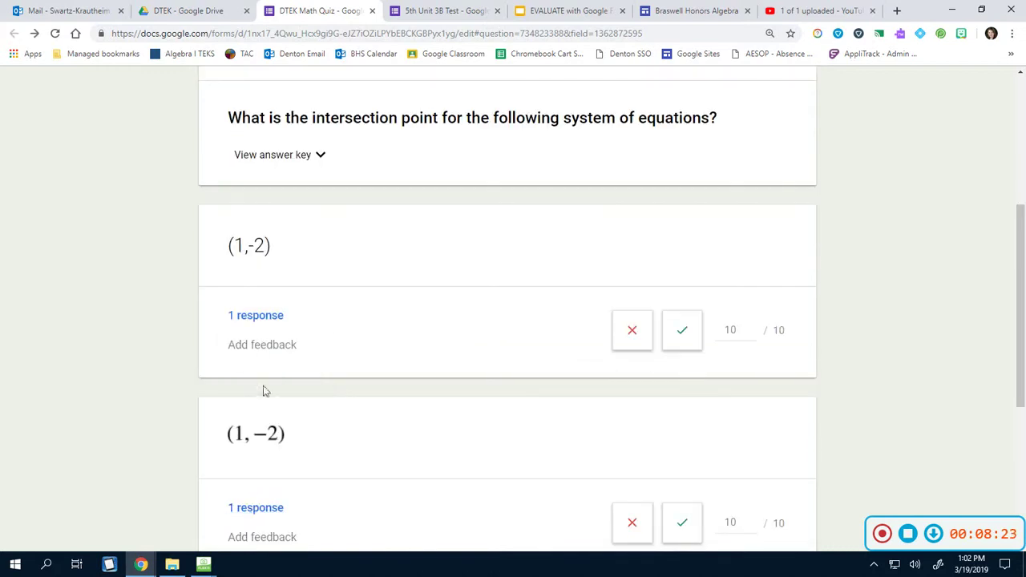
click(248, 507)
scroll(396, 334, down, 2)
scroll(409, 346, up, 2)
scroll(410, 346, down, 3)
click(255, 511)
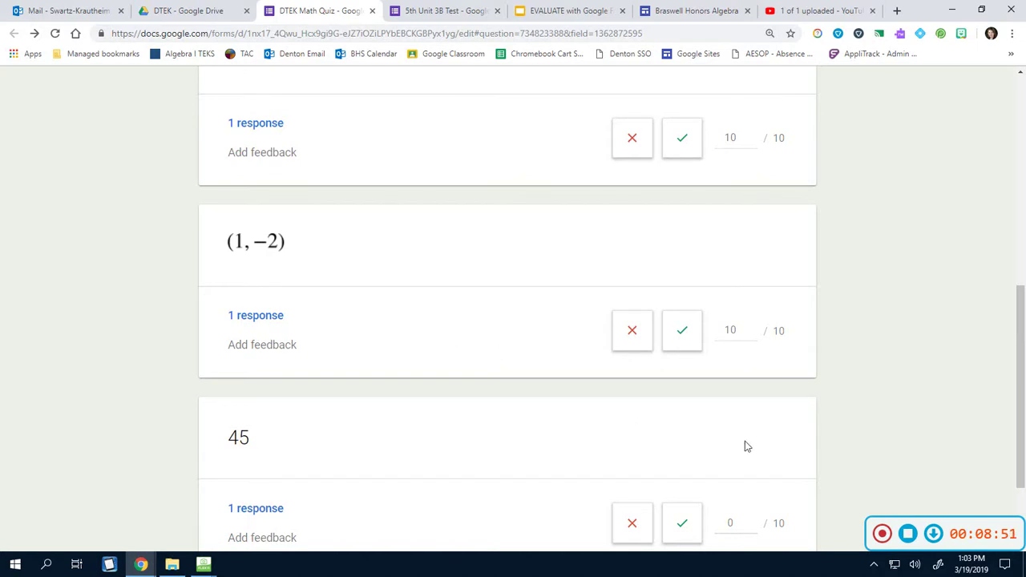
scroll(769, 416, up, 10)
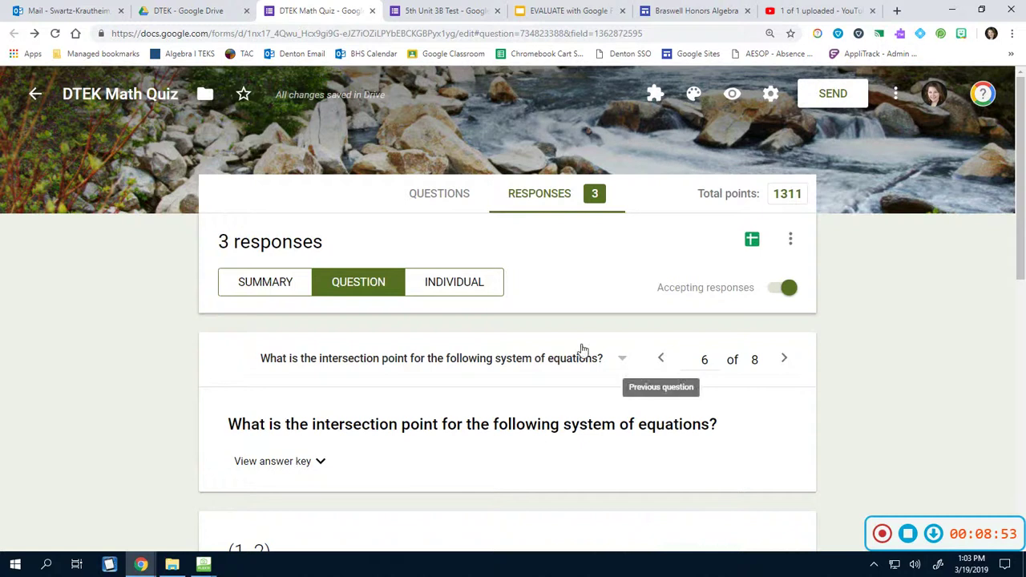
Switch the individual question view to the trigonometry triangle question, 7 of 8.
click(601, 358)
click(469, 393)
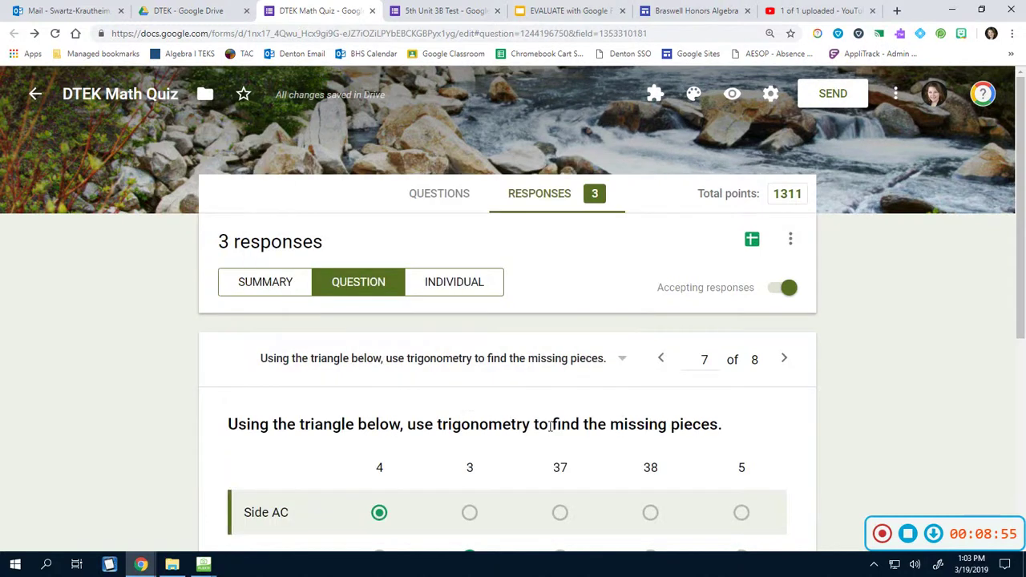
scroll(550, 427, down, 2)
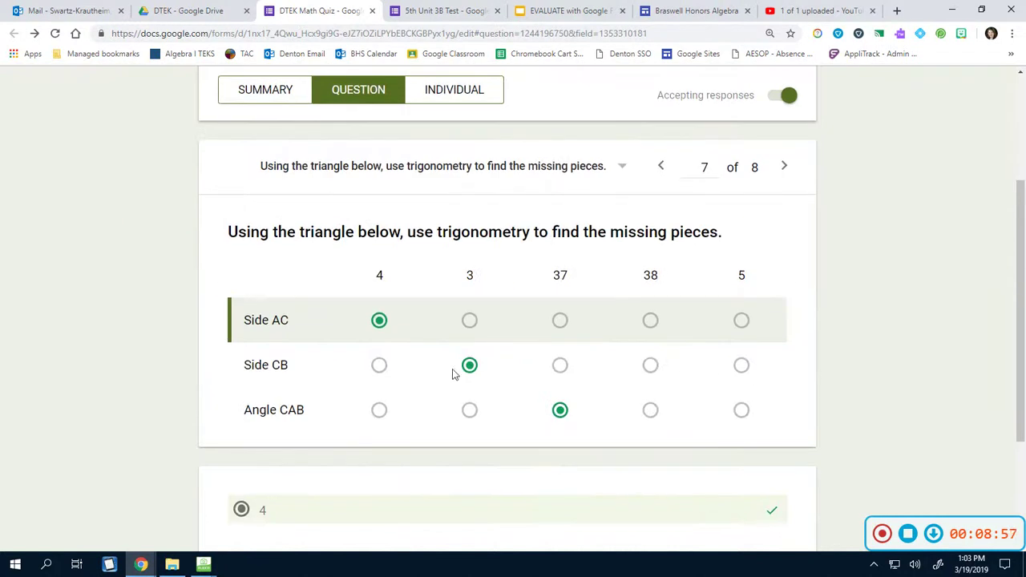
scroll(808, 389, down, 2)
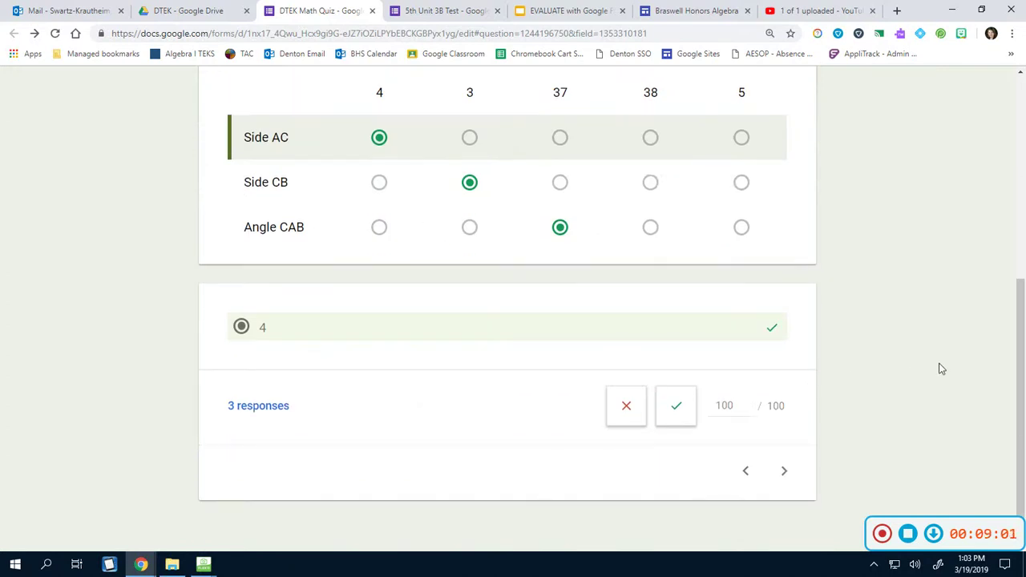
scroll(529, 280, up, 2)
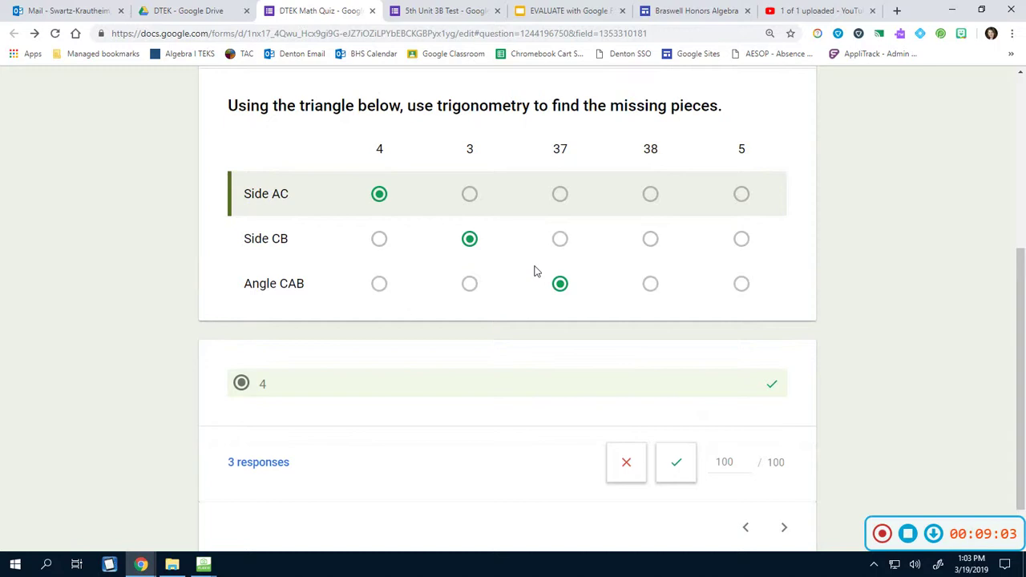
click(607, 107)
click(731, 154)
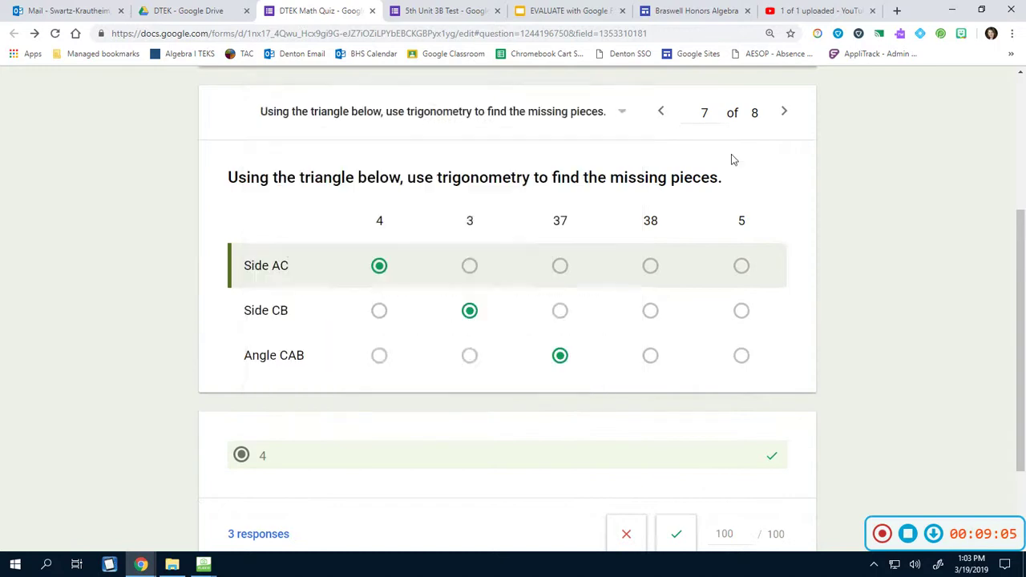
scroll(814, 321, down, 2)
scroll(673, 396, up, 1)
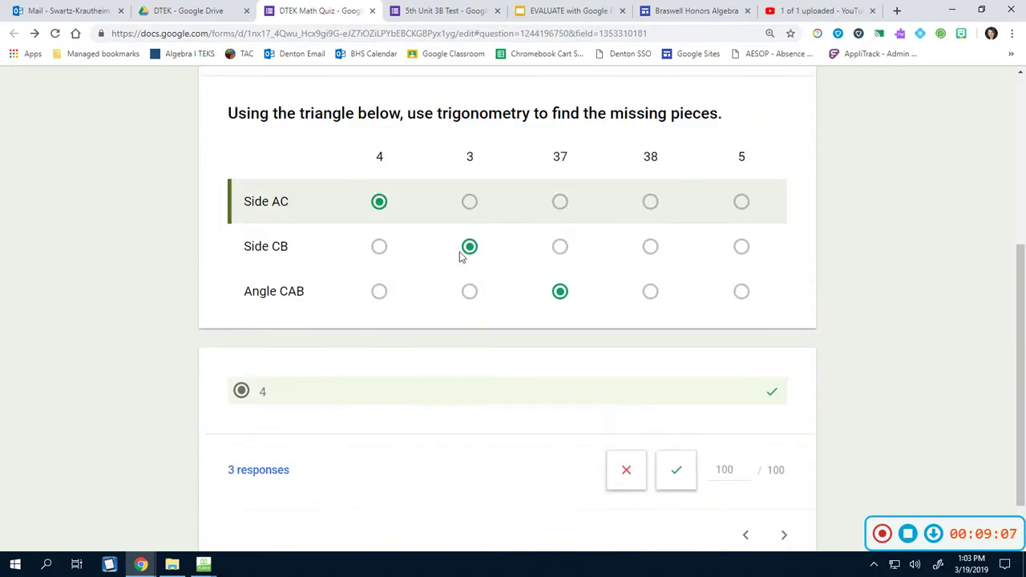
Review the Side AC, Side CB and Angle CAB answers, confirming 4, 3 and 37 score 100/100.
click(424, 246)
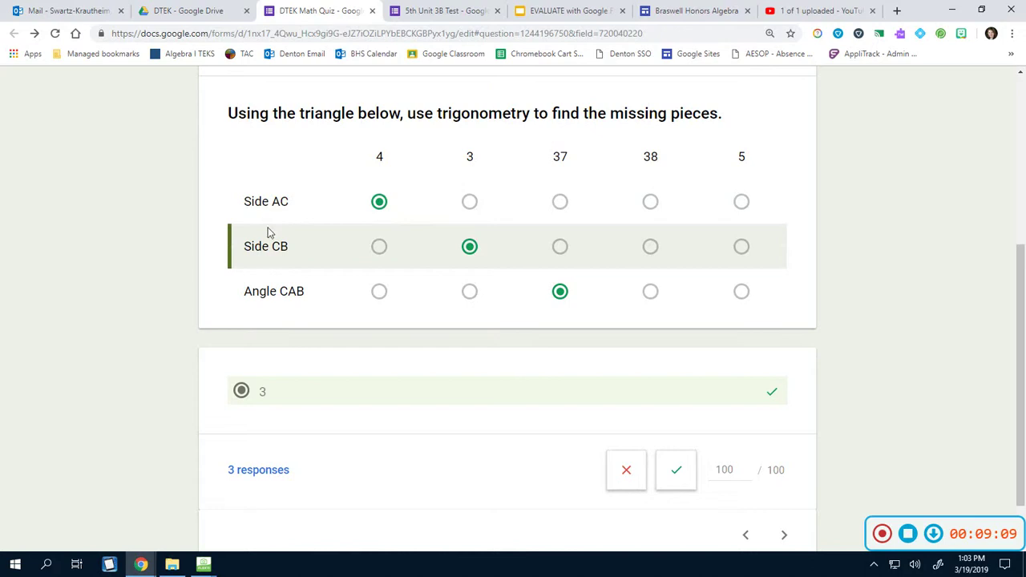
click(285, 307)
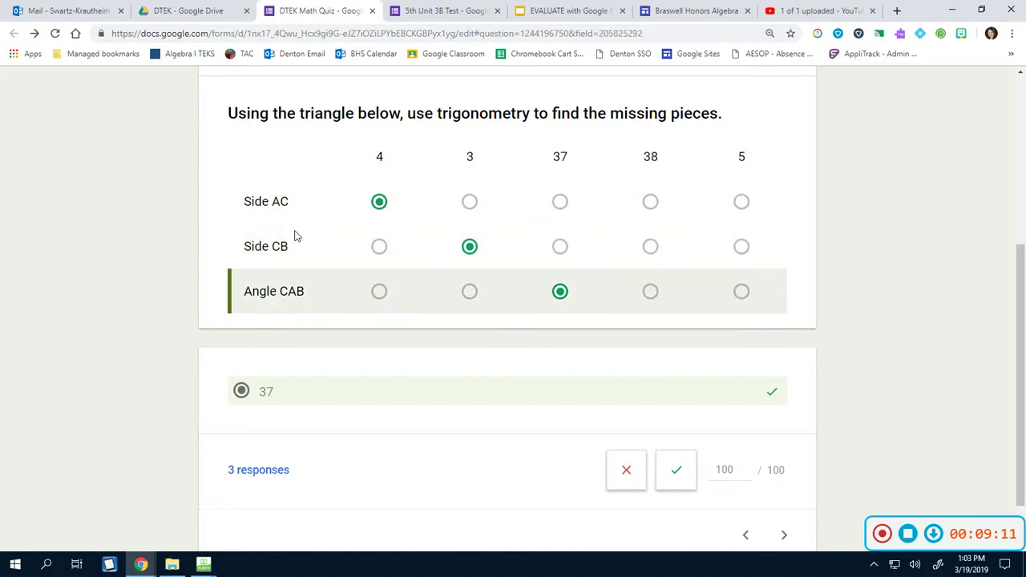
click(291, 202)
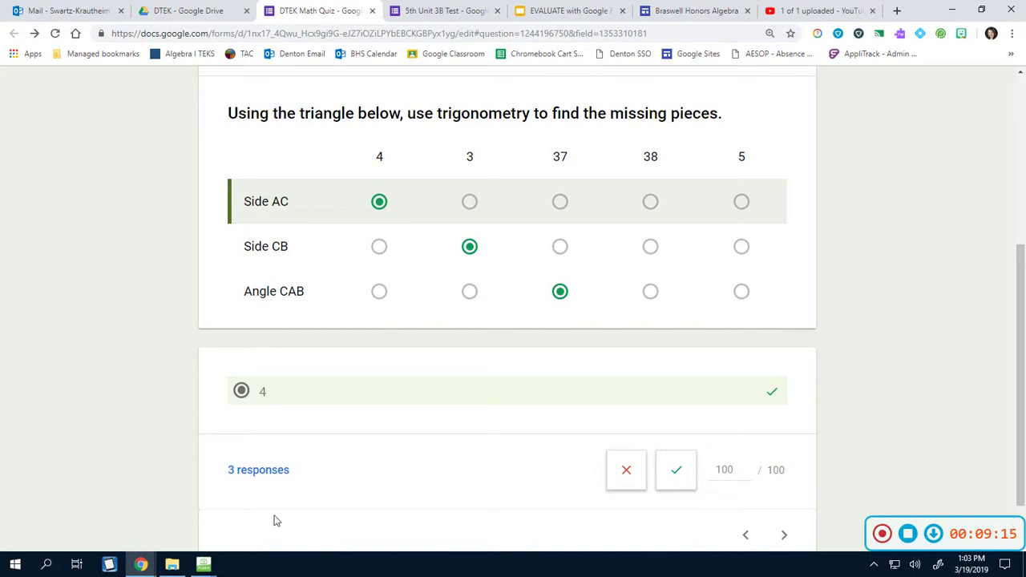
click(318, 268)
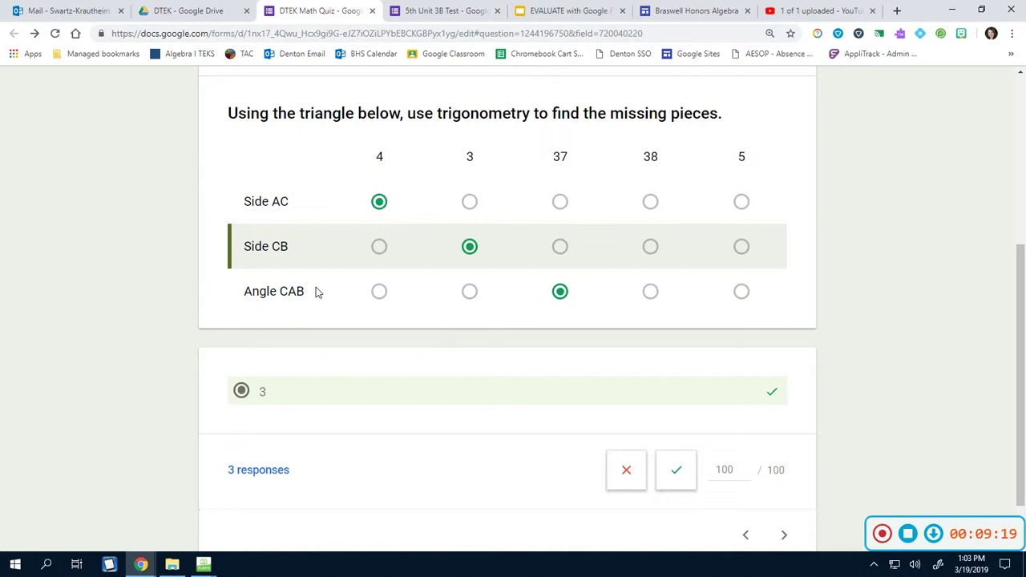
click(315, 291)
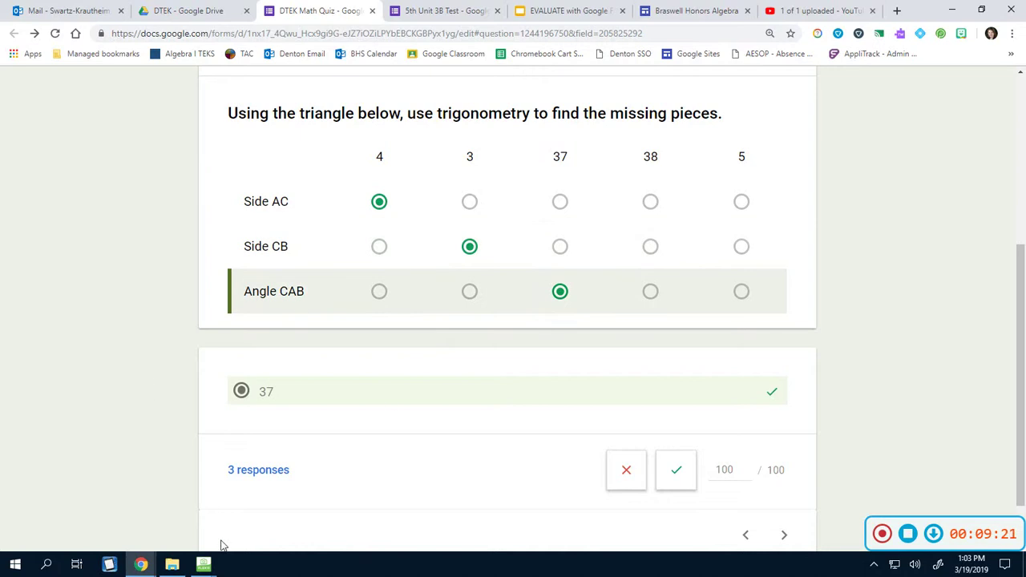
click(347, 202)
click(343, 248)
click(346, 304)
scroll(721, 485, up, 4)
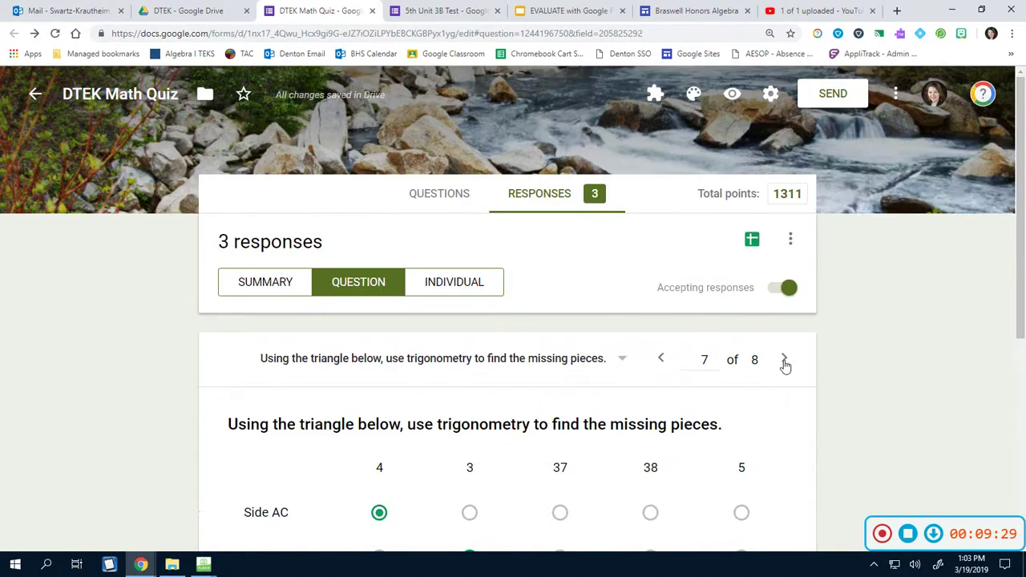
Advance to the median question, 8 of 8, and reveal its answer key.
click(784, 361)
scroll(504, 390, down, 3)
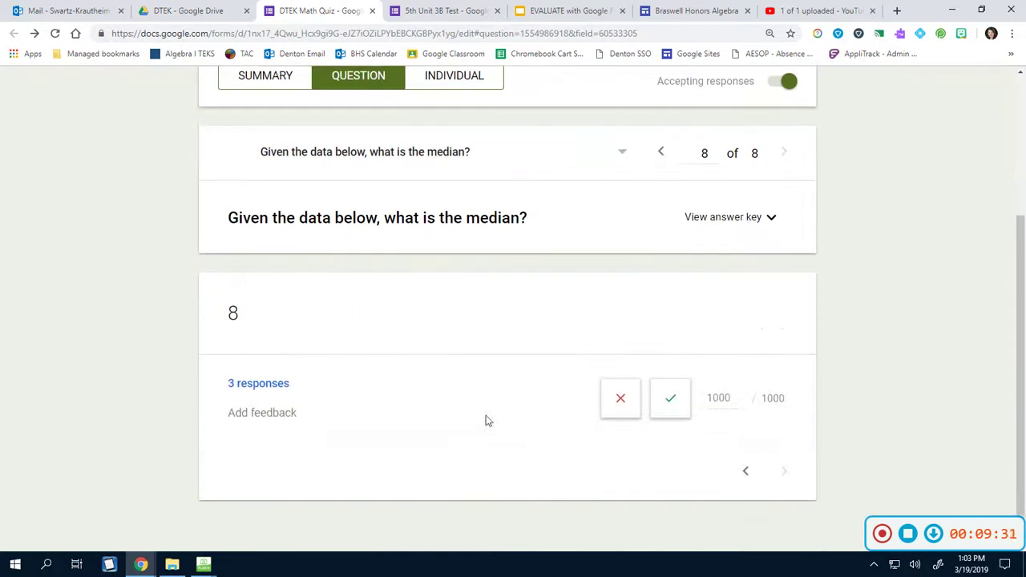
click(771, 218)
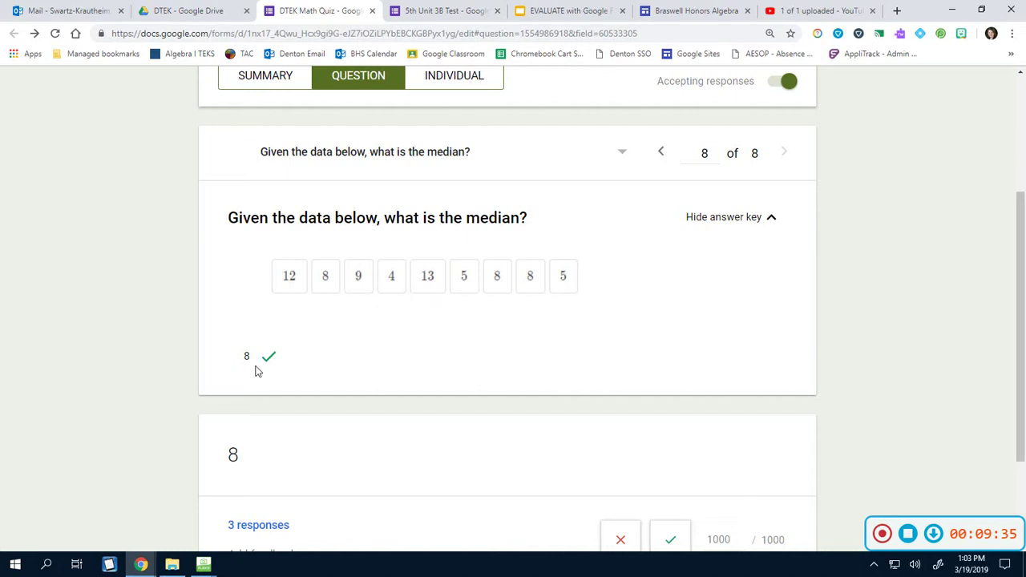
scroll(350, 406, down, 2)
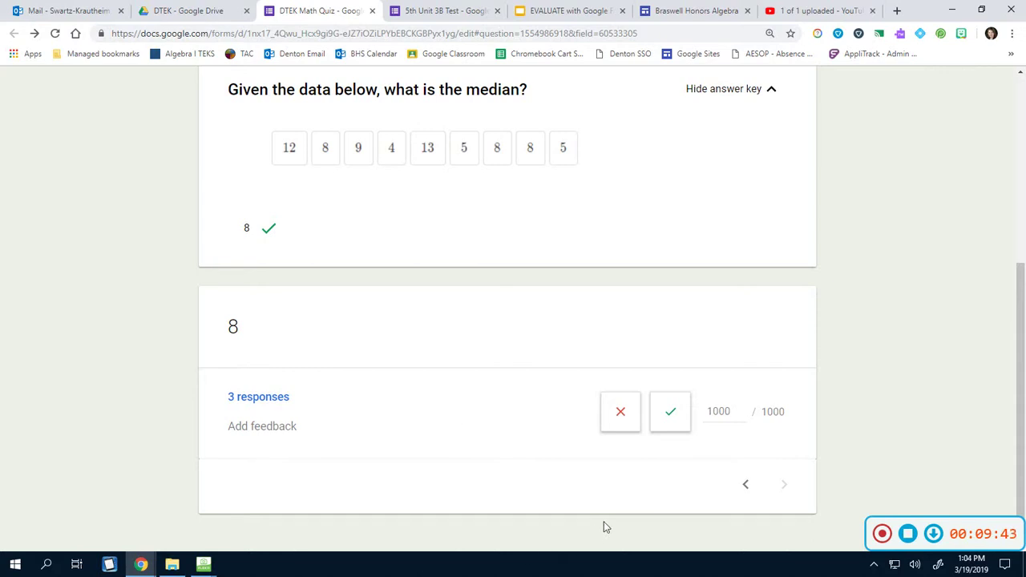
Go through the responses Summary back to the DTEK Math Quiz question editor.
scroll(500, 392, up, 5)
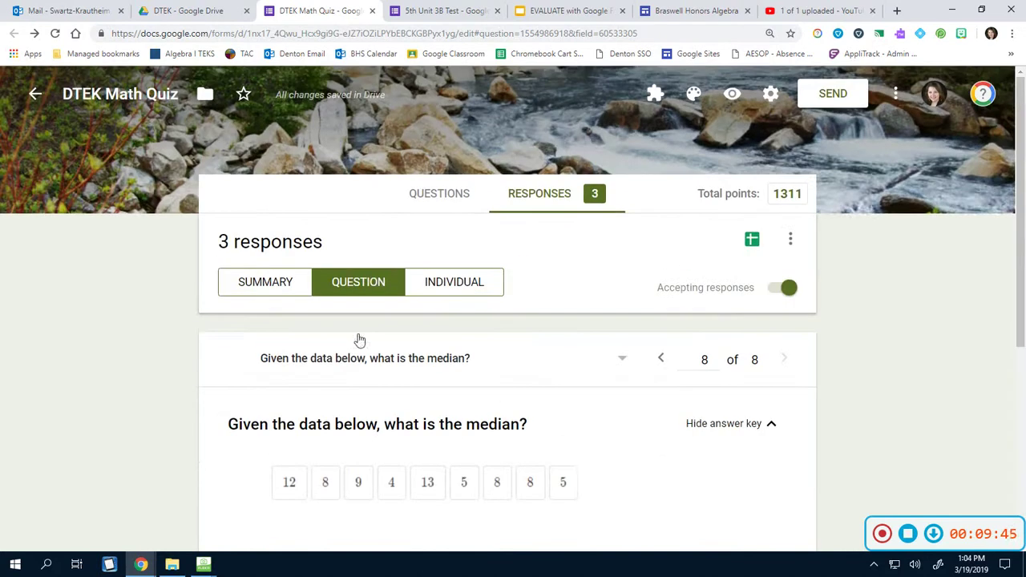
click(296, 286)
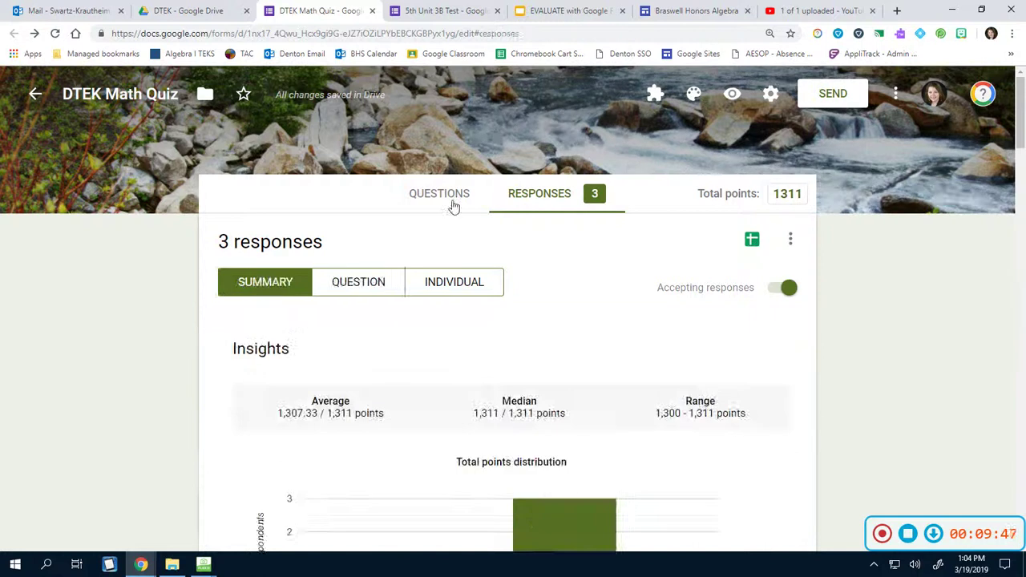
click(449, 201)
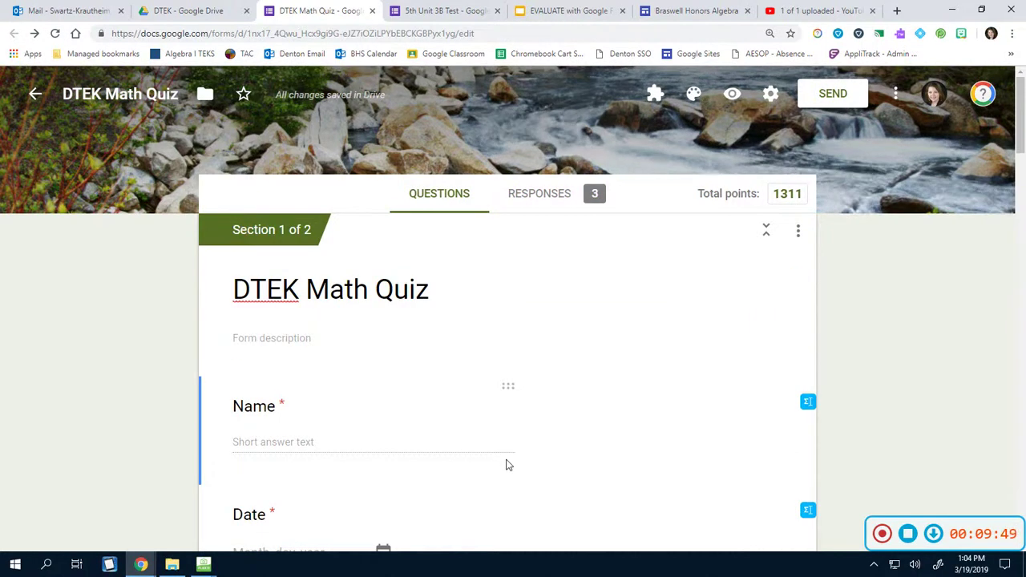